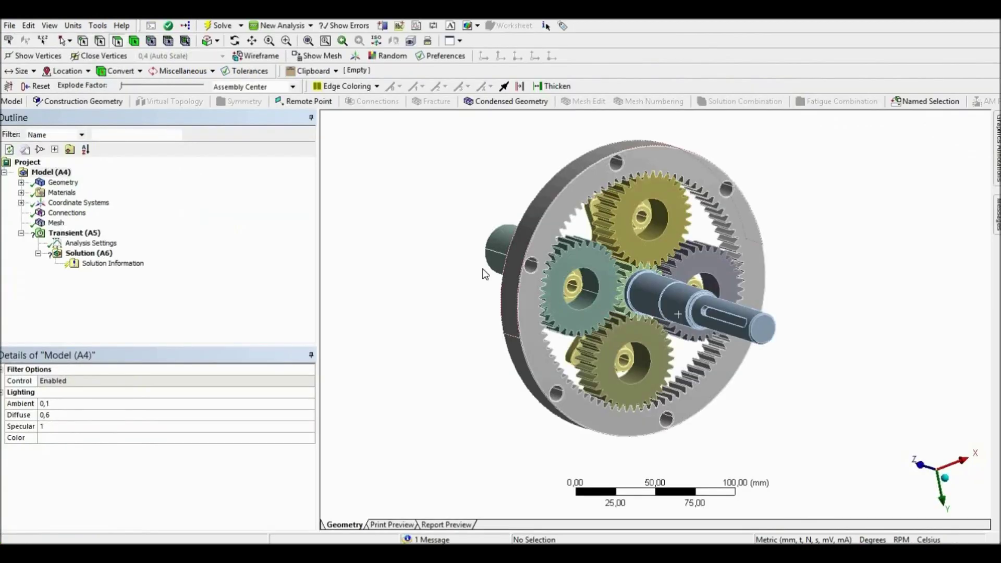
Add a body-ground revolute joint under the model's connections
mouse_move(484, 274)
middle_down()
mouse_move(458, 272)
mouse_move(482, 264)
mouse_move(495, 279)
middle_up()
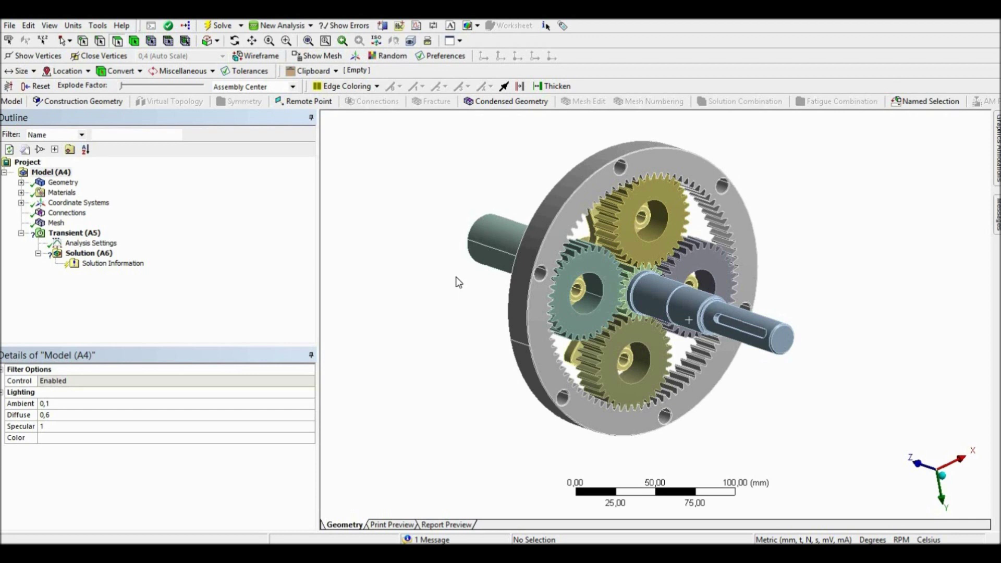
click(66, 213)
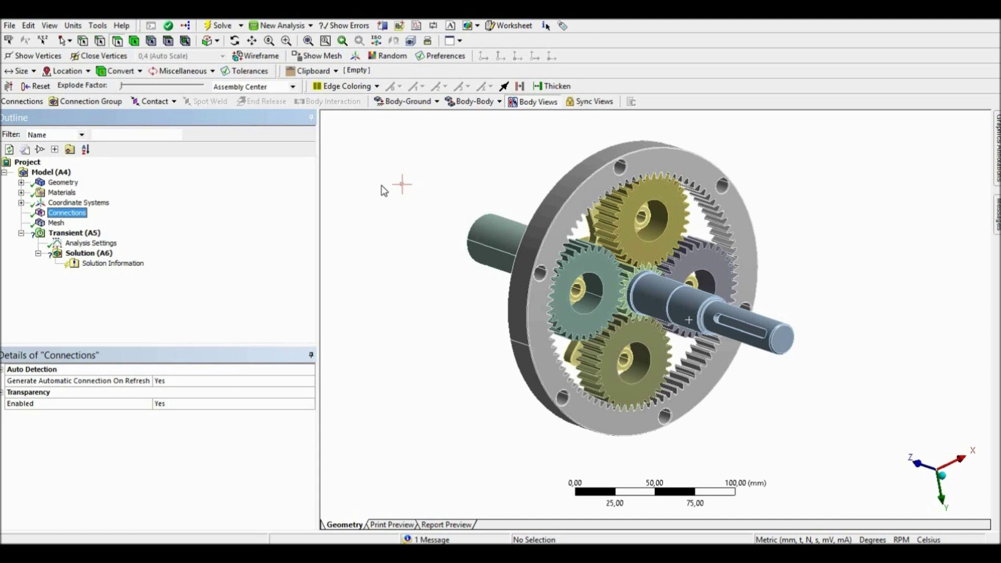
middle_drag(411, 221, 441, 229)
click(440, 230)
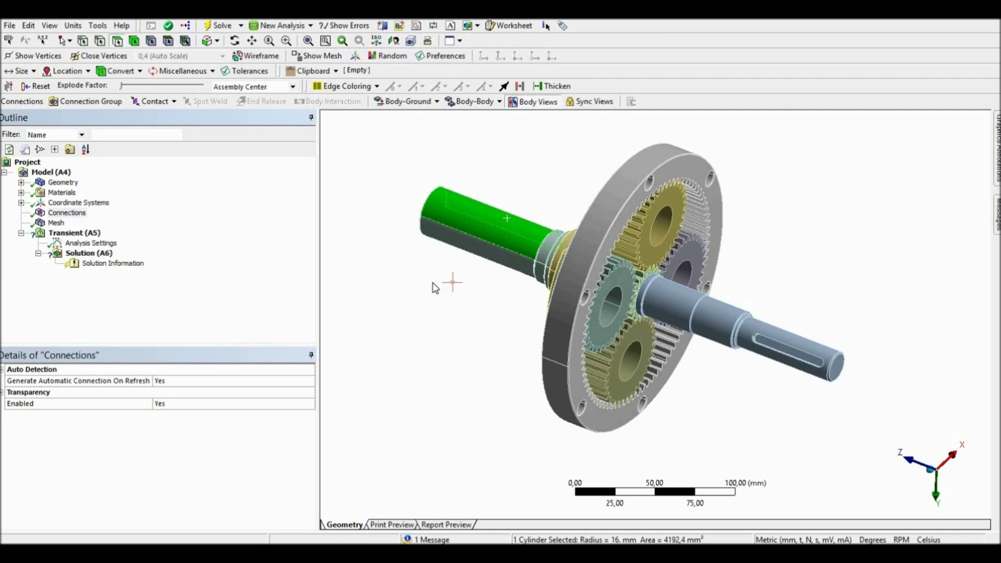
click(434, 291)
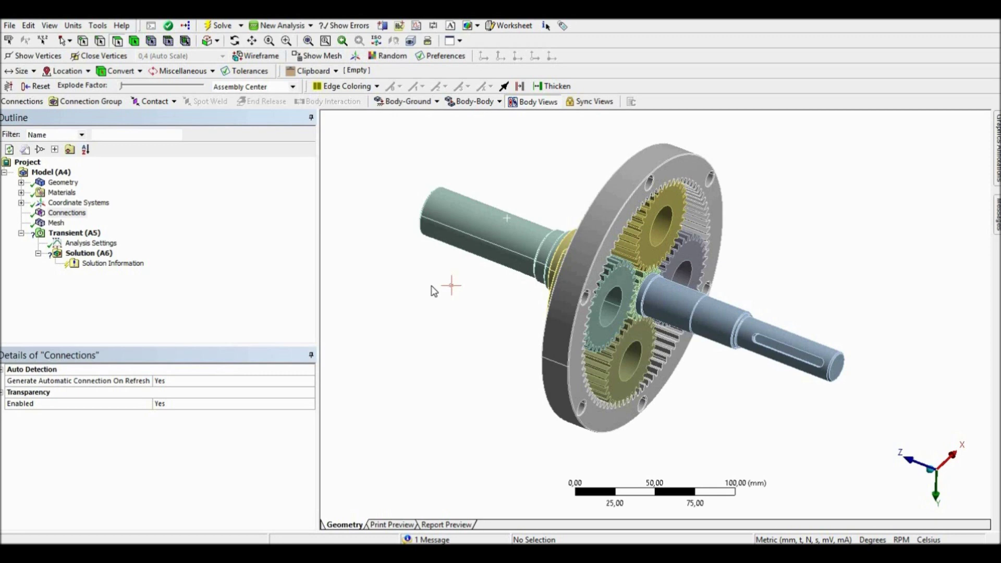
click(419, 104)
click(402, 129)
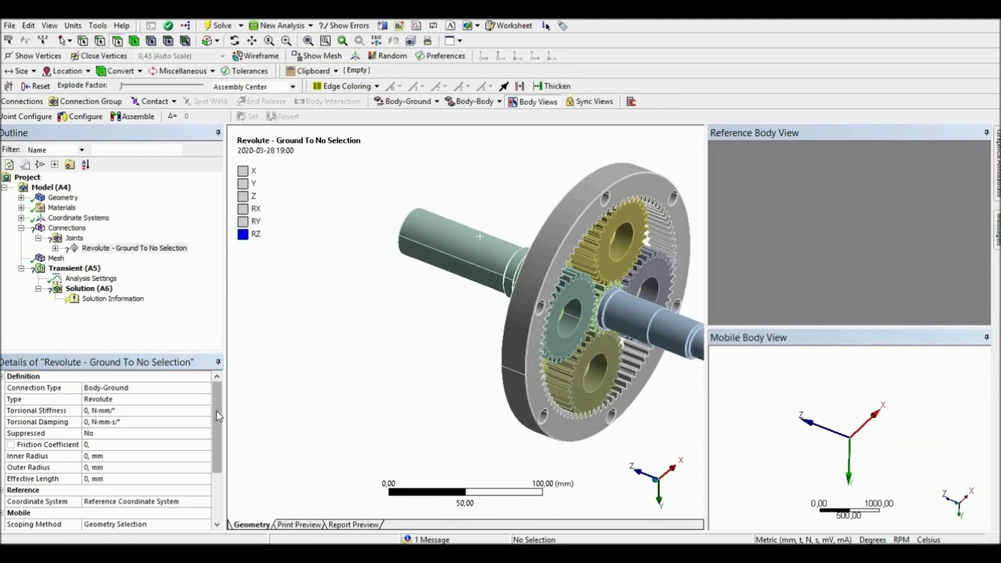
Scope the ground joint's mobile side to the long cylindrical face of the output shaft (walek wyjsciowy)
drag(217, 411, 222, 473)
click(118, 468)
middle_drag(419, 310, 438, 312)
click(461, 248)
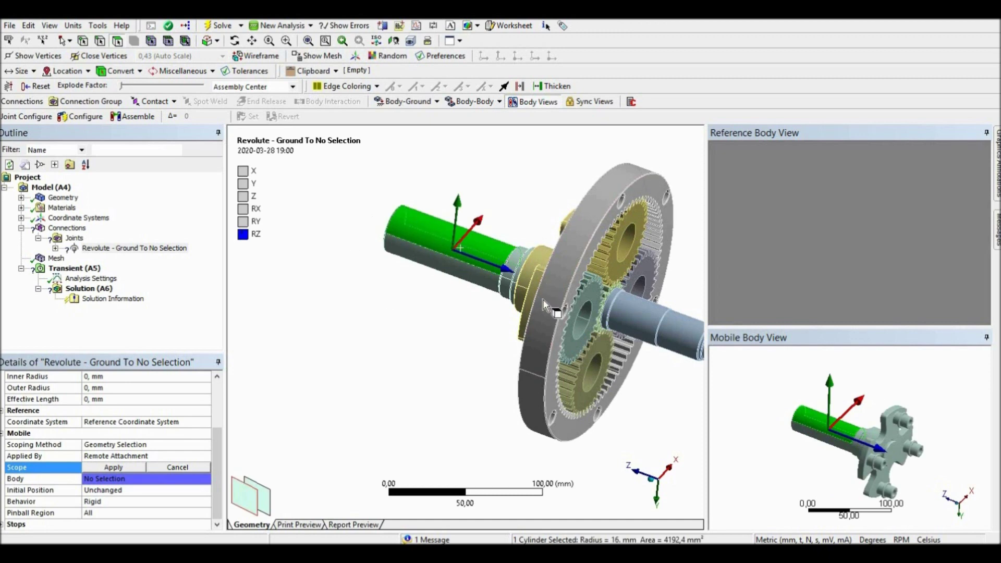
mouse_move(376, 311)
middle_down()
mouse_move(458, 307)
mouse_move(386, 302)
middle_up()
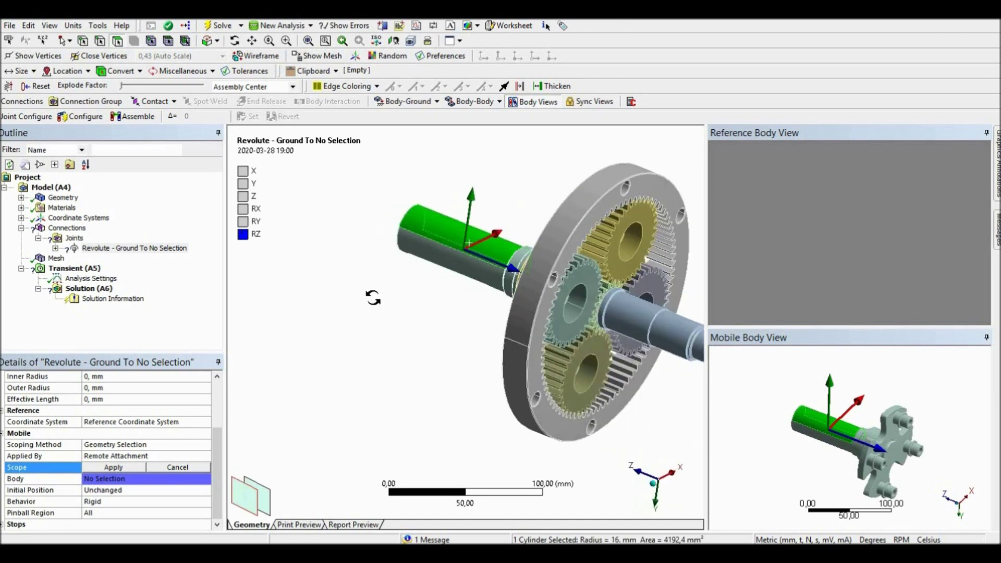
click(114, 468)
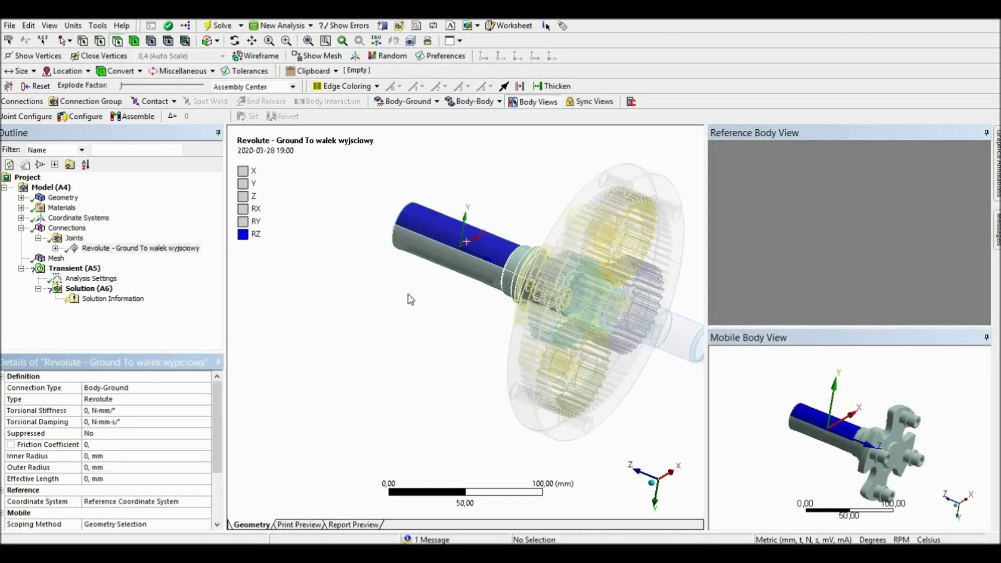
Add a body-body revolute joint to the joints group for the first planet gear
middle_drag(406, 302, 386, 292)
click(48, 188)
middle_drag(612, 333, 653, 333)
scroll(615, 277, up, 3)
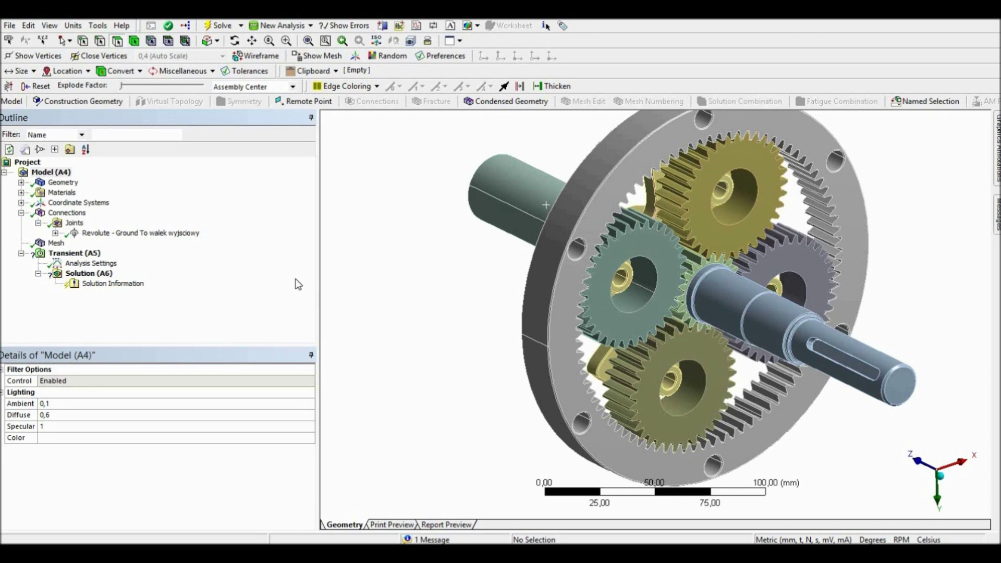
click(80, 224)
click(471, 102)
click(475, 129)
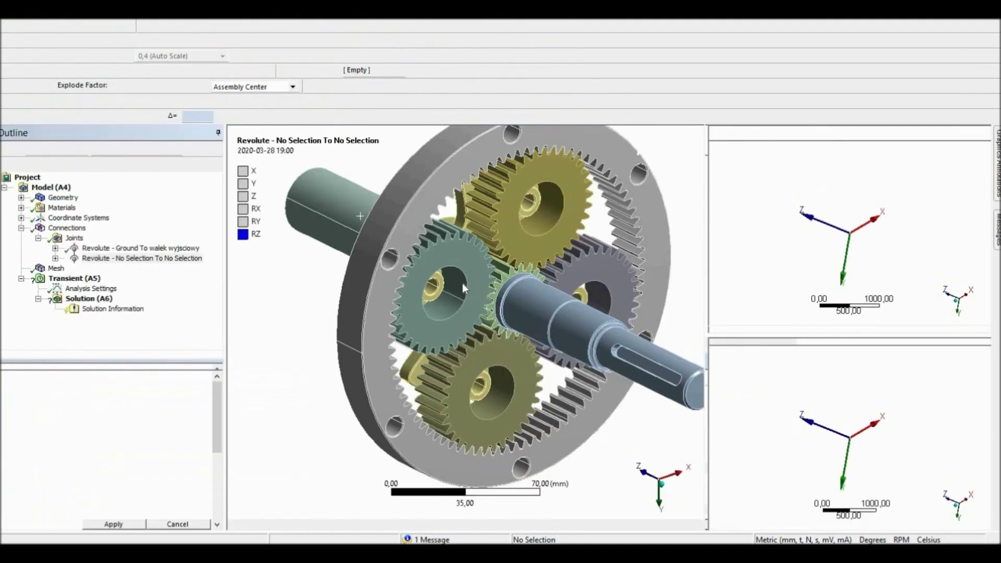
Scope the planet joint's reference side to the cylindrical carrier pin face inside the teal planet gear
scroll(525, 313, up, 5)
scroll(525, 313, up, 5)
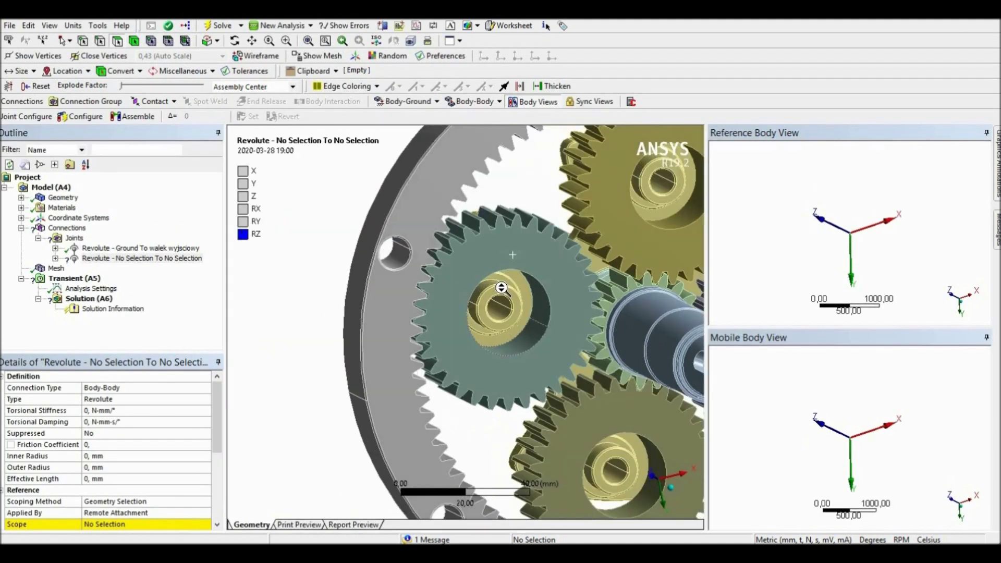
click(485, 271)
drag(217, 418, 211, 456)
click(126, 446)
click(126, 445)
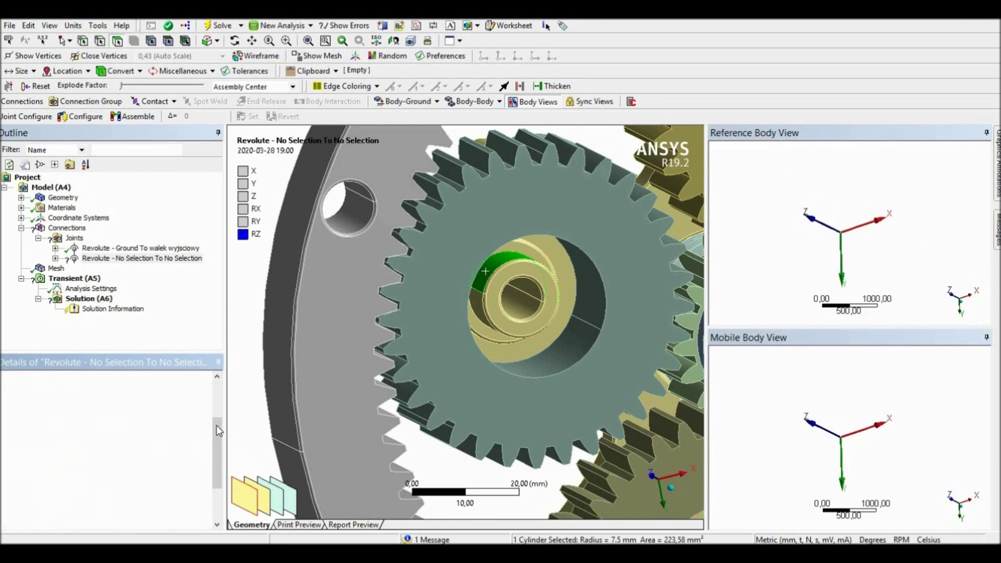
Scope the planet joint's mobile side to the inner bore face of the teal planet gear
scroll(211, 467, down, 5)
click(148, 464)
click(557, 354)
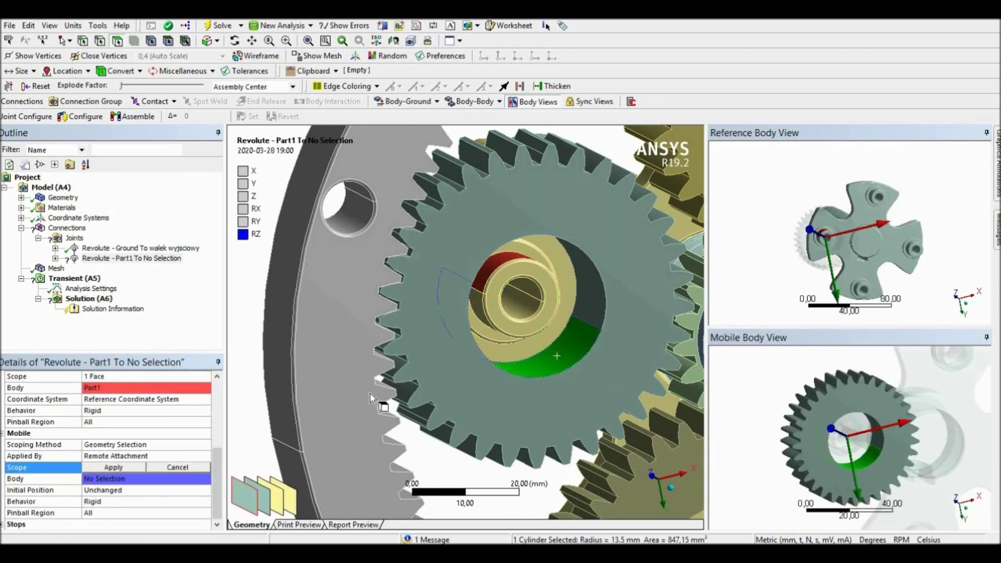
click(113, 467)
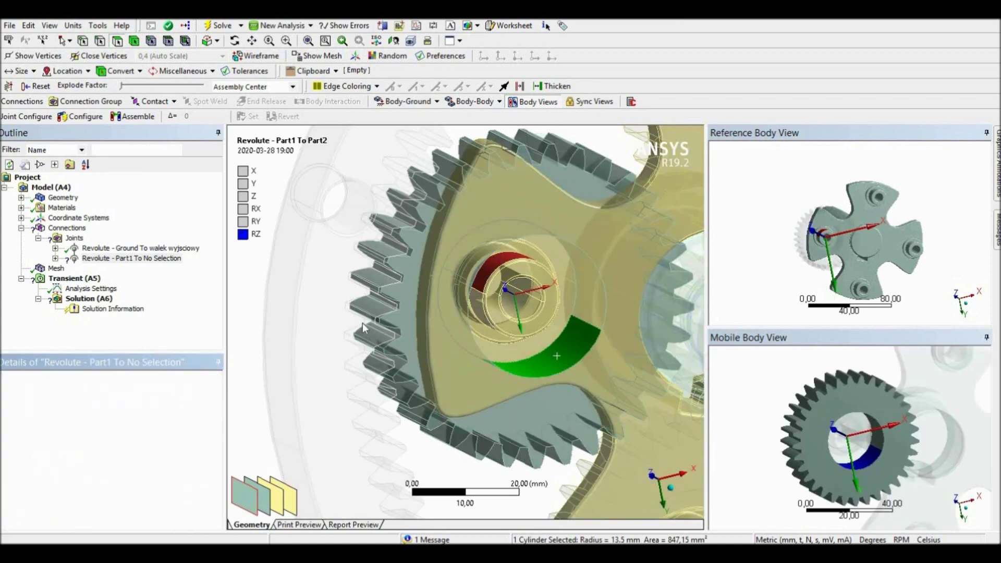
Add another body-body revolute joint for linking the output and input shafts
click(66, 228)
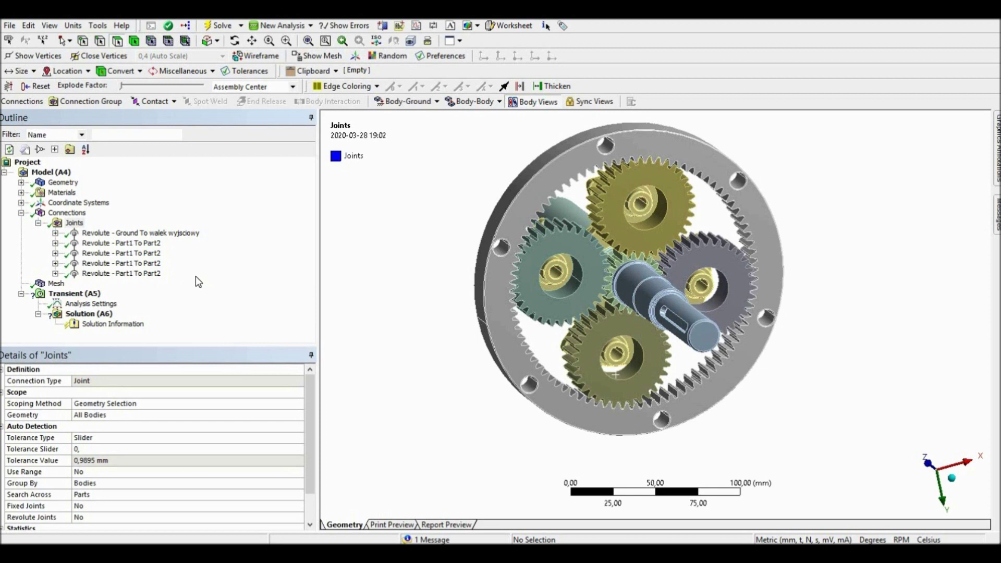
middle_drag(458, 272, 476, 213)
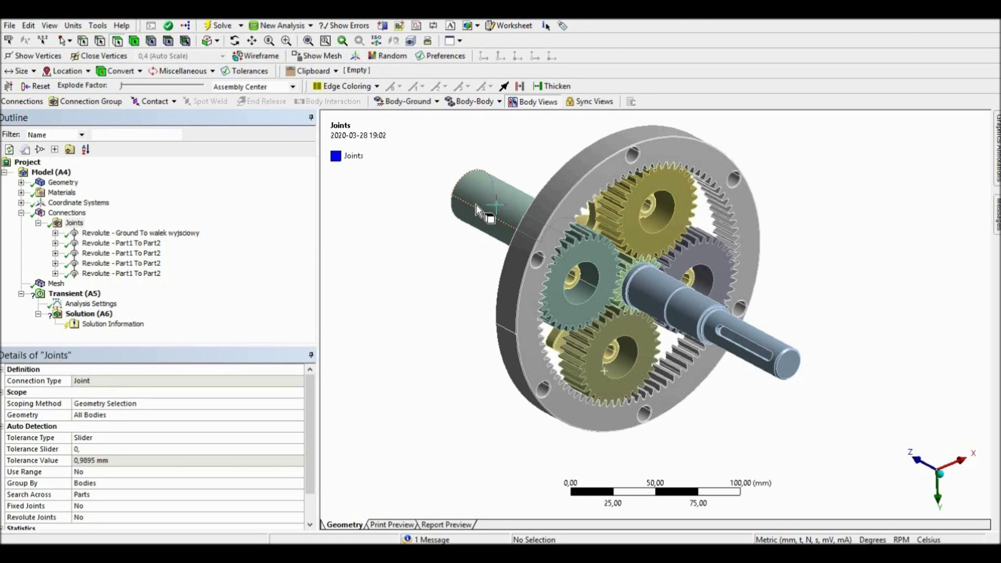
middle_drag(407, 268, 473, 109)
click(474, 103)
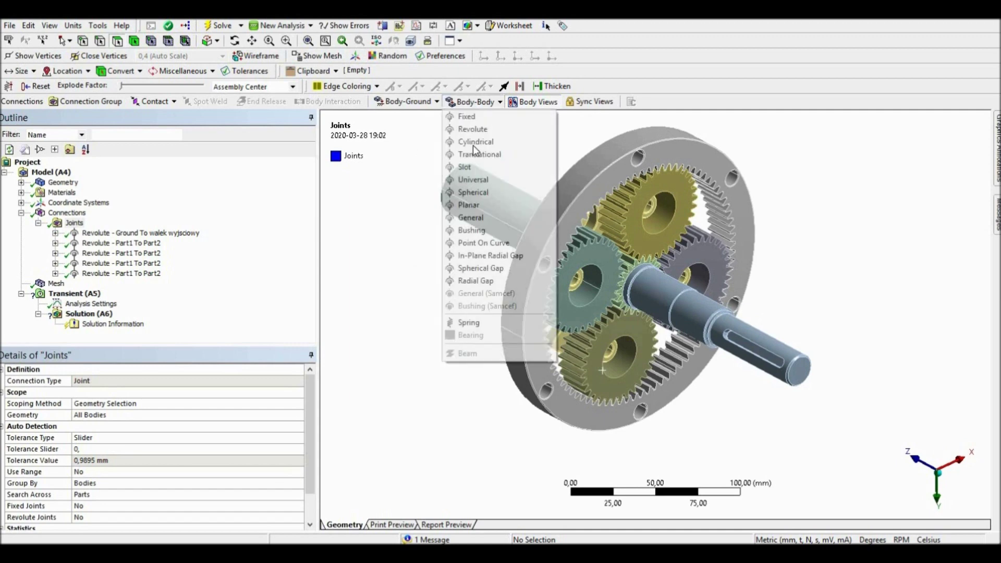
click(482, 127)
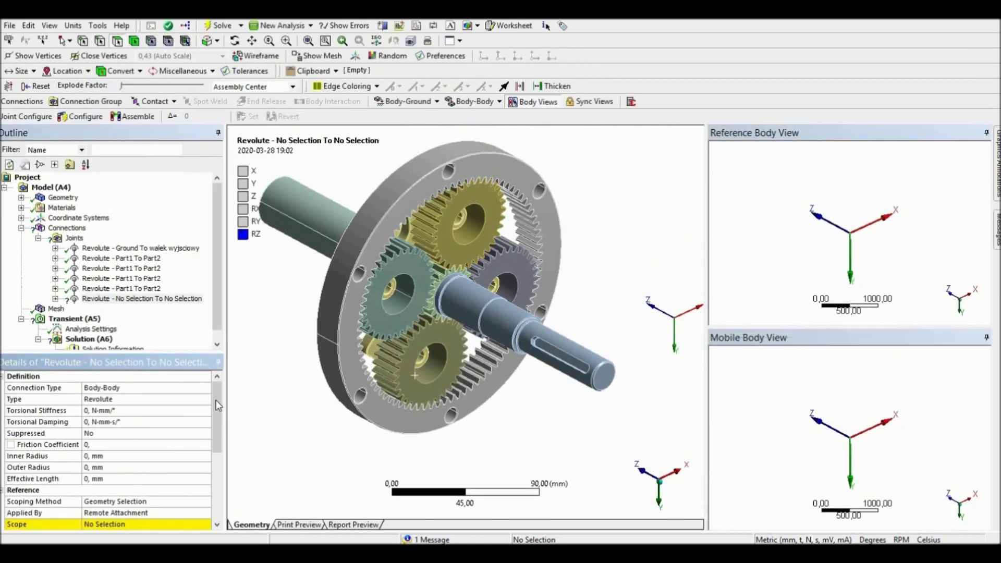
Scope the shaft joint's reference side to the long cylindrical face of the output shaft
scroll(214, 400, down, 3)
click(132, 444)
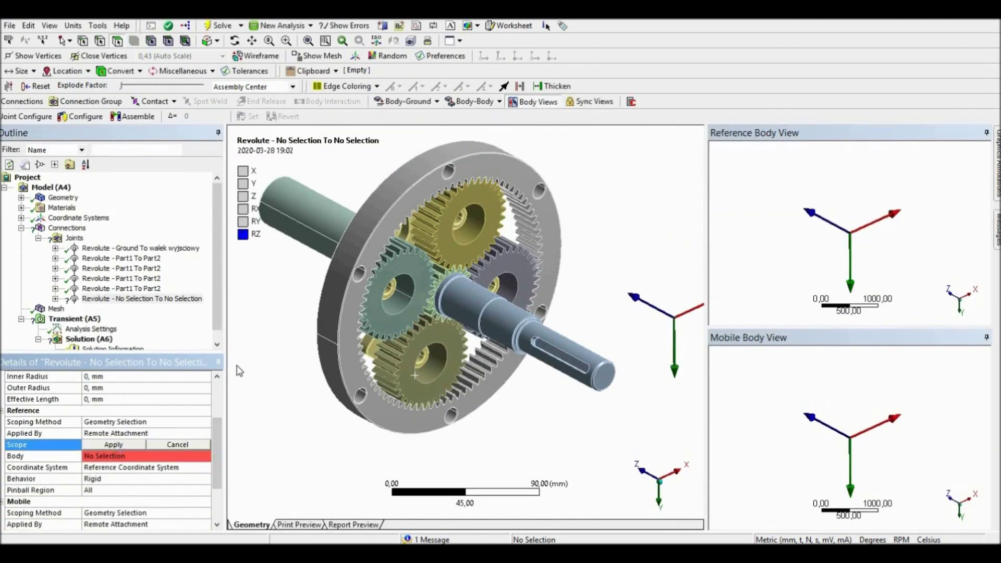
click(330, 220)
click(149, 443)
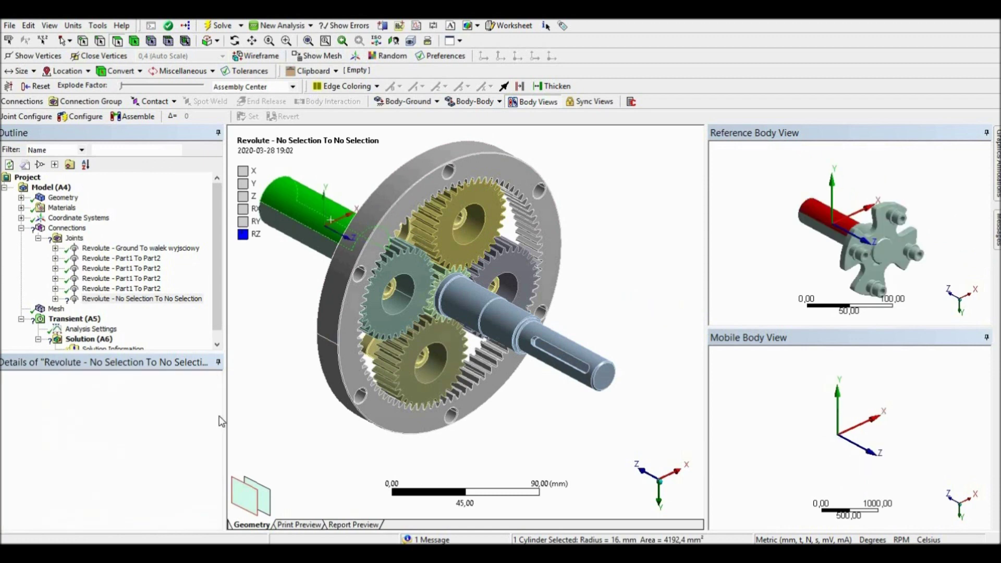
Scope the shaft joint's mobile side to the middle cylindrical face of the input shaft (walek wejsciowy)
scroll(211, 491, down, 3)
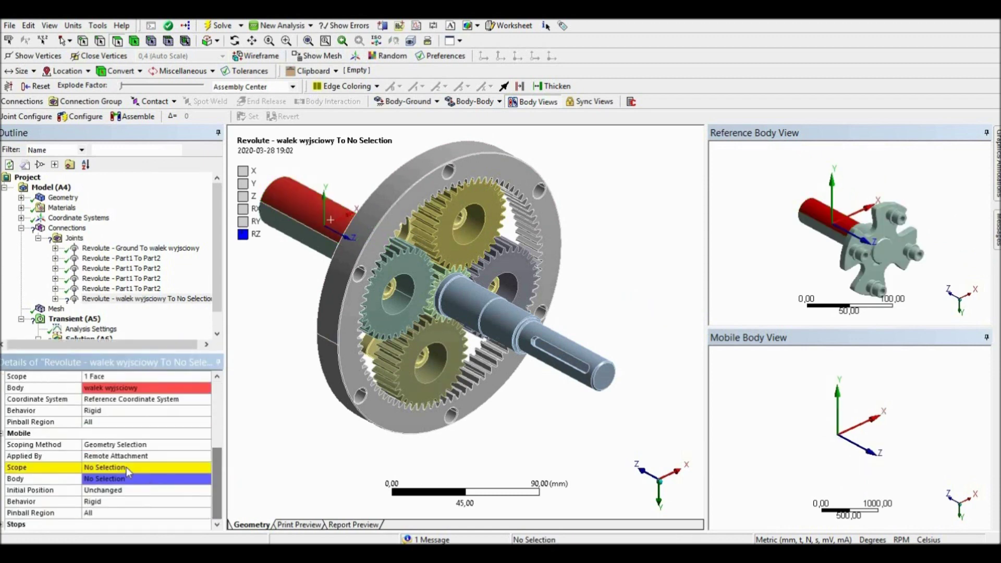
click(204, 467)
click(503, 313)
click(131, 467)
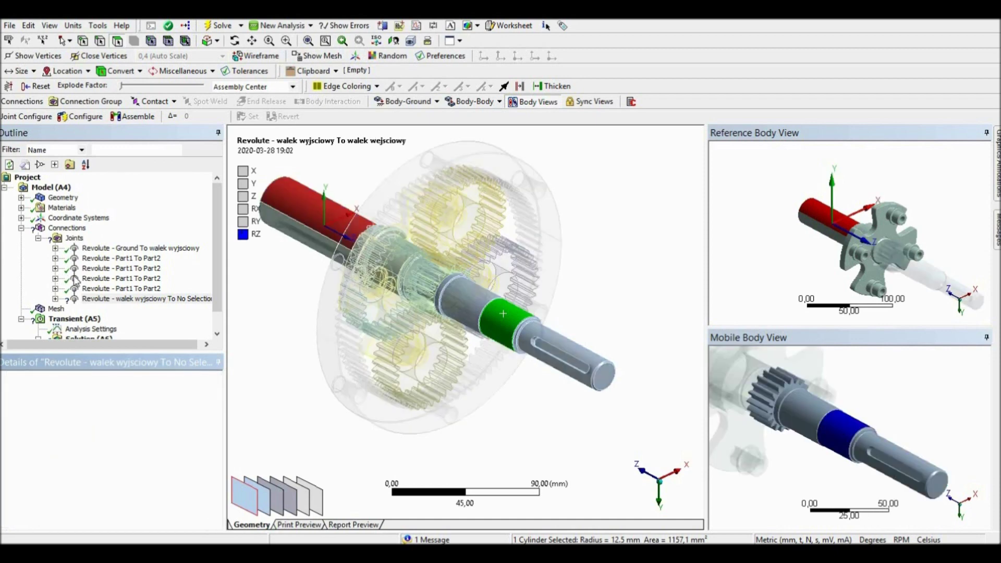
drag(631, 289, 708, 288)
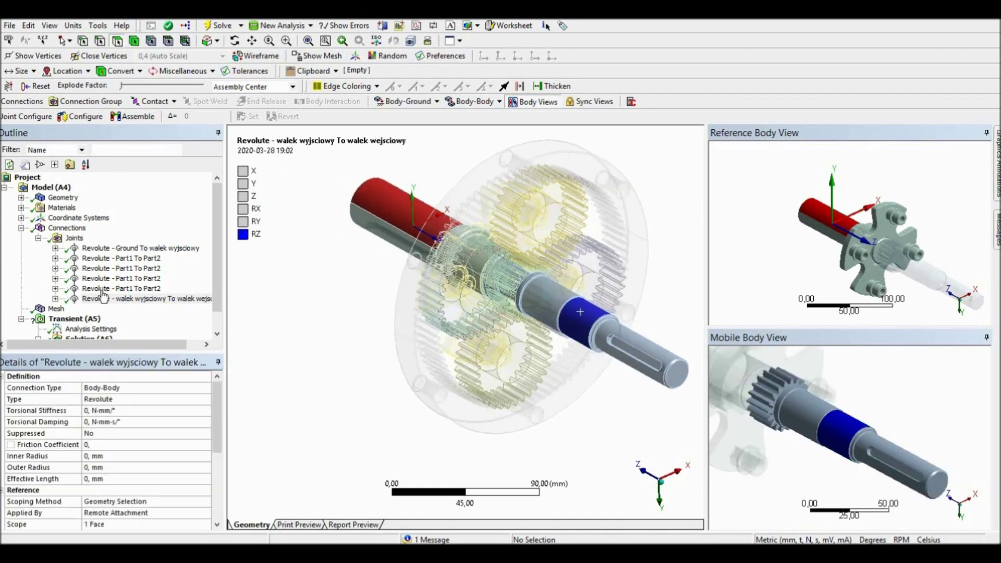
click(62, 322)
middle_drag(502, 308, 526, 309)
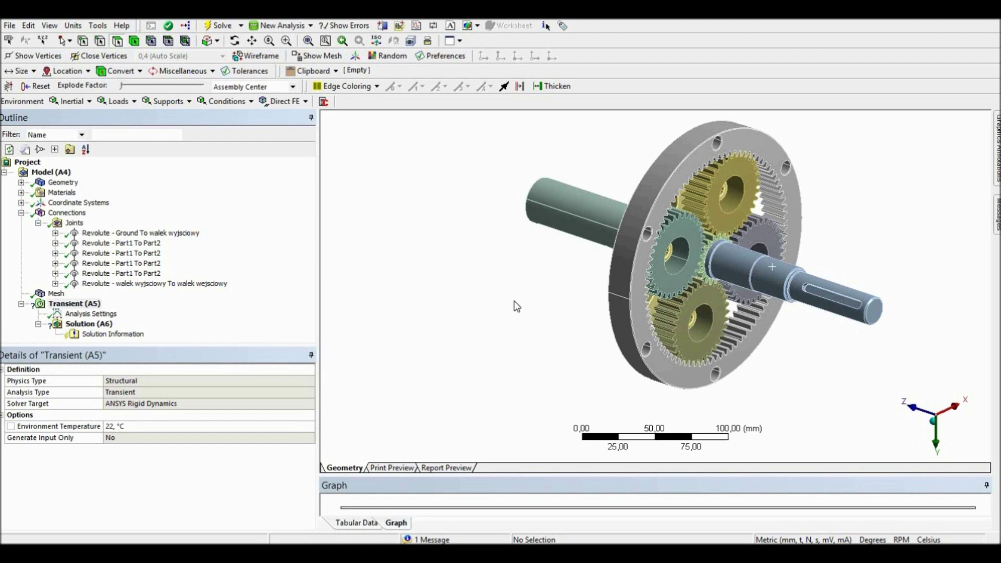
ctrl+middle_drag(512, 302, 447, 305)
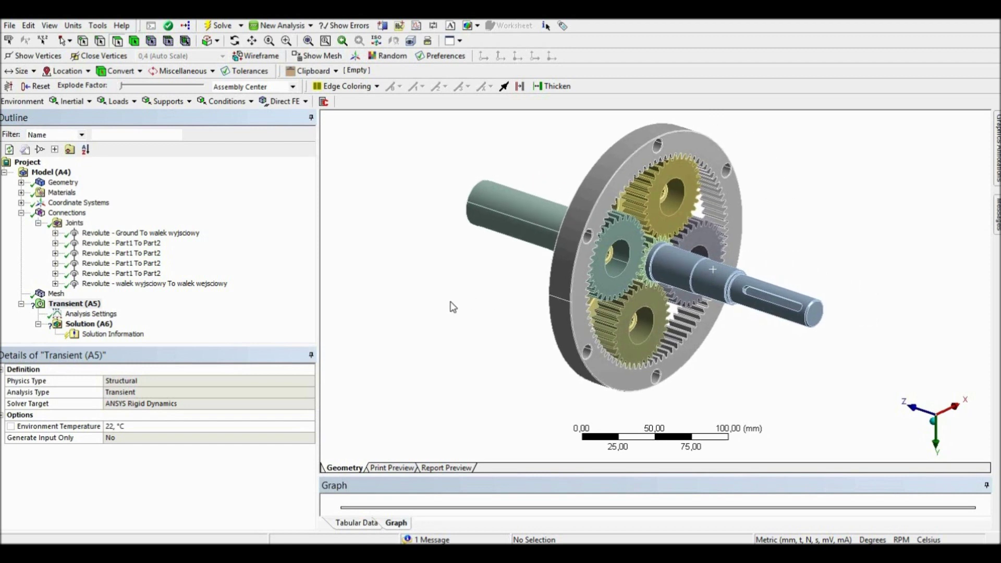
mouse_move(451, 307)
middle_down()
mouse_move(441, 298)
mouse_move(439, 307)
middle_up()
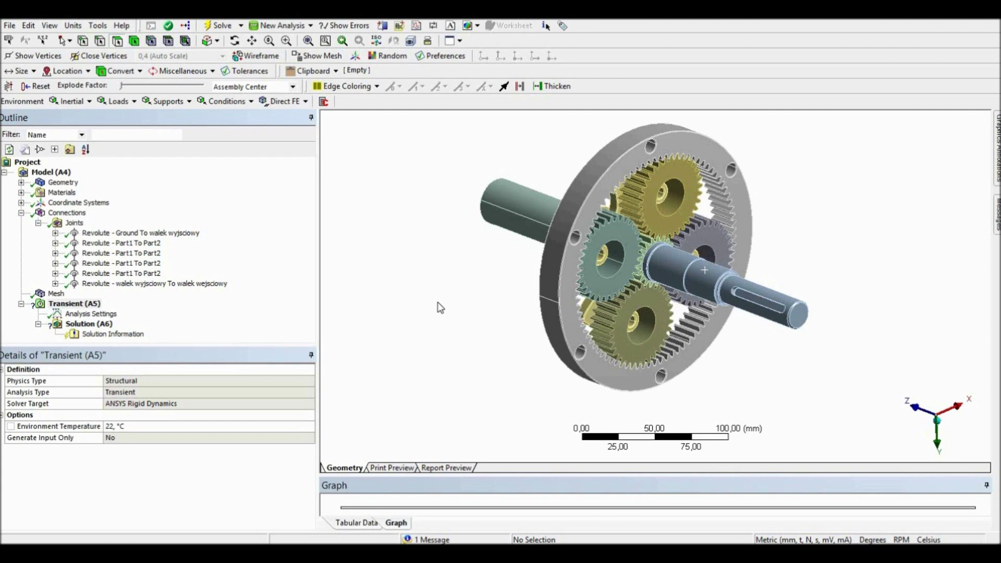
Set the number of steps in the transient analysis settings to 1
click(90, 314)
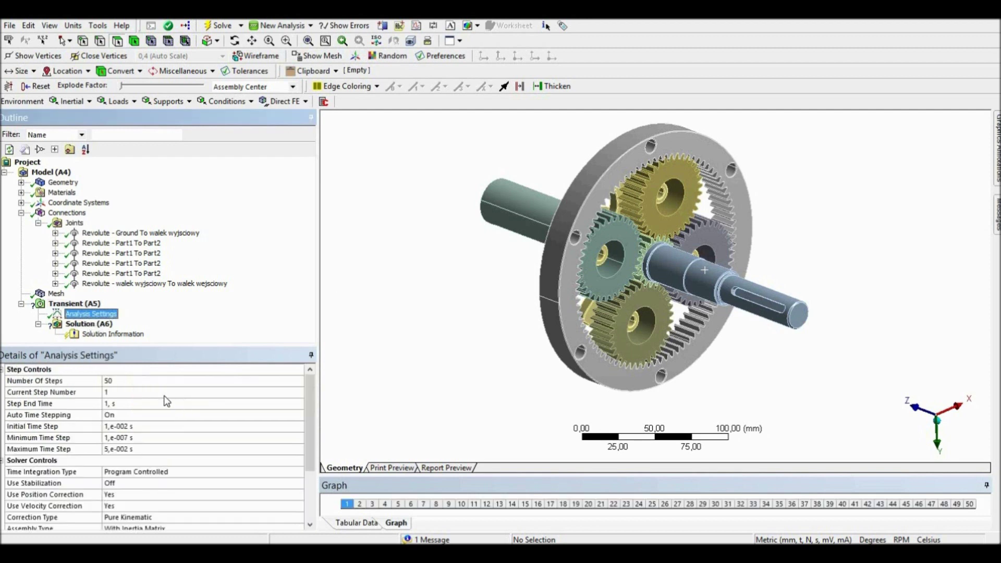
click(144, 381)
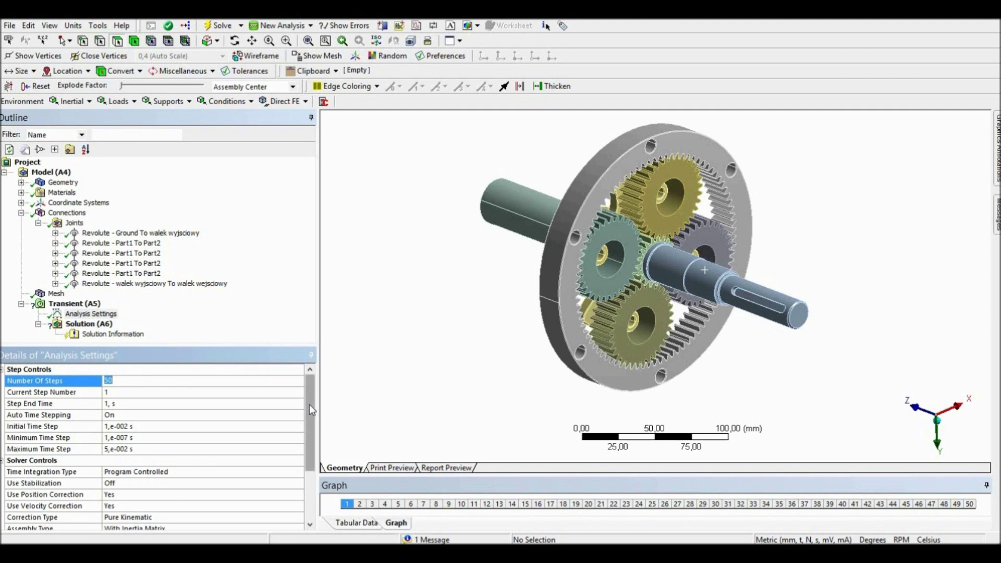
click(151, 403)
click(142, 380)
text(1)
click(208, 314)
Set the number of steps in the transient analysis settings to 50
click(104, 381)
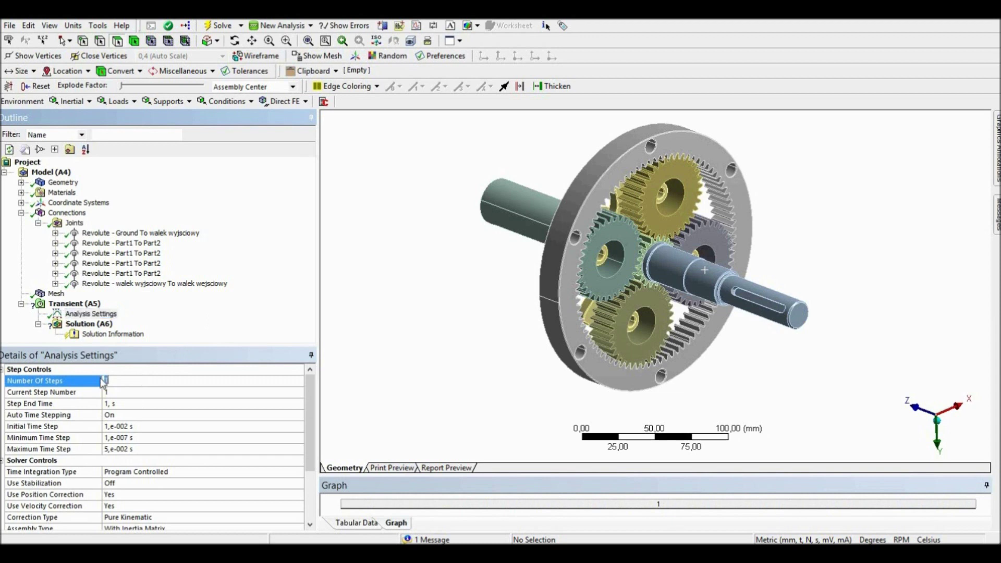
text(50)
click(264, 282)
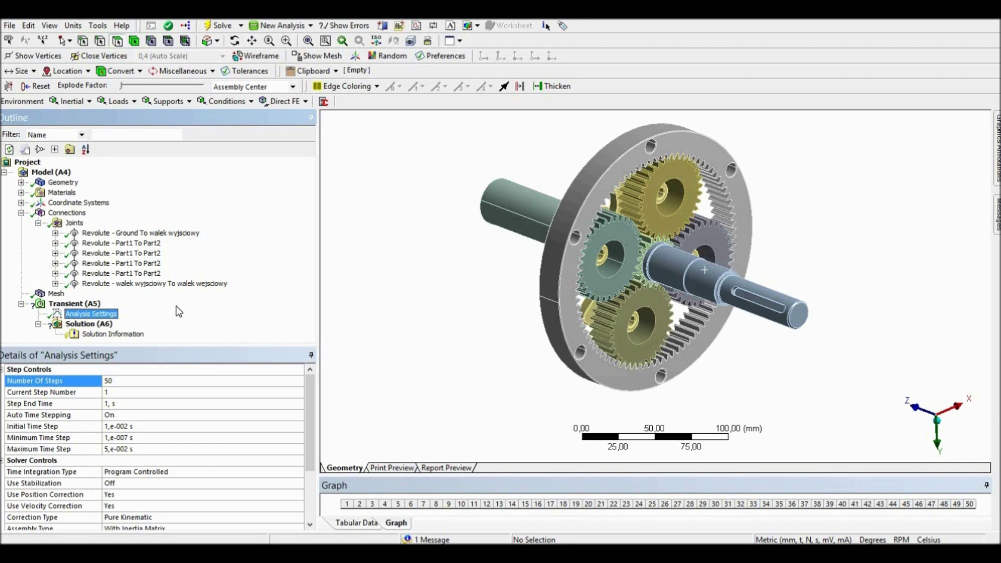
Insert a joint load in the transient analysis and assign it to the Revolute - Ground To walek wyjsciowy joint
click(92, 306)
right_click(91, 307)
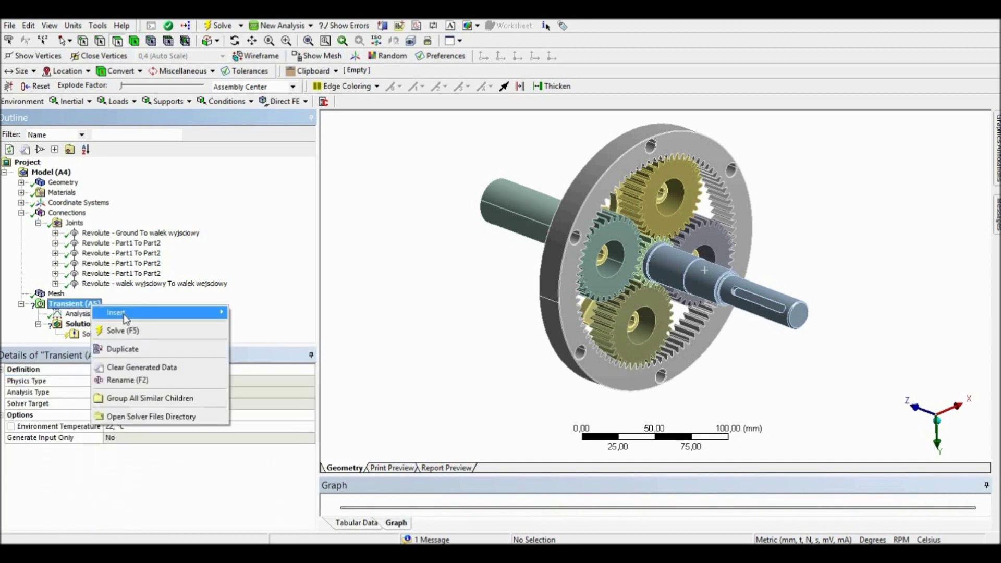
mouse_move(136, 313)
click(261, 354)
click(292, 381)
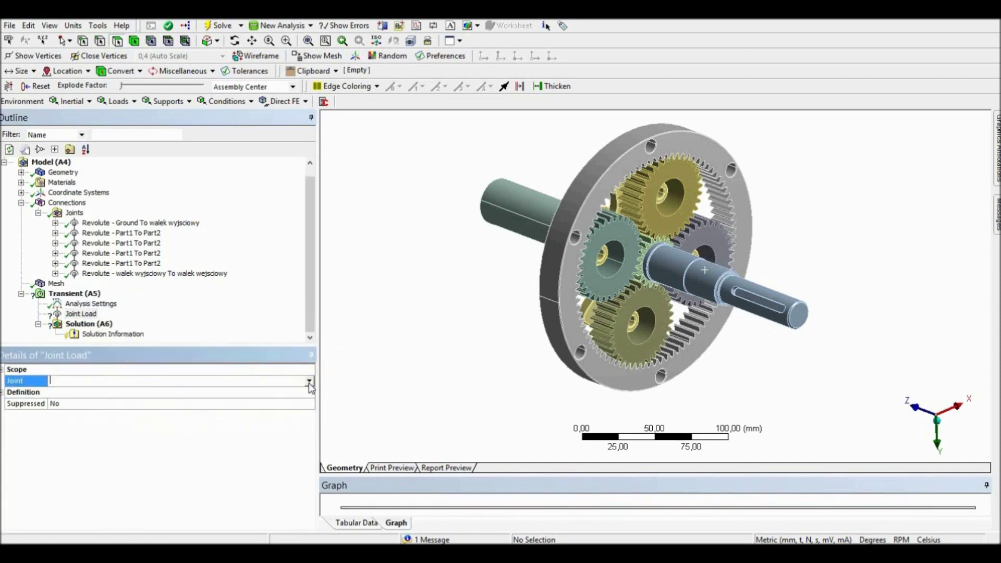
click(309, 381)
click(252, 394)
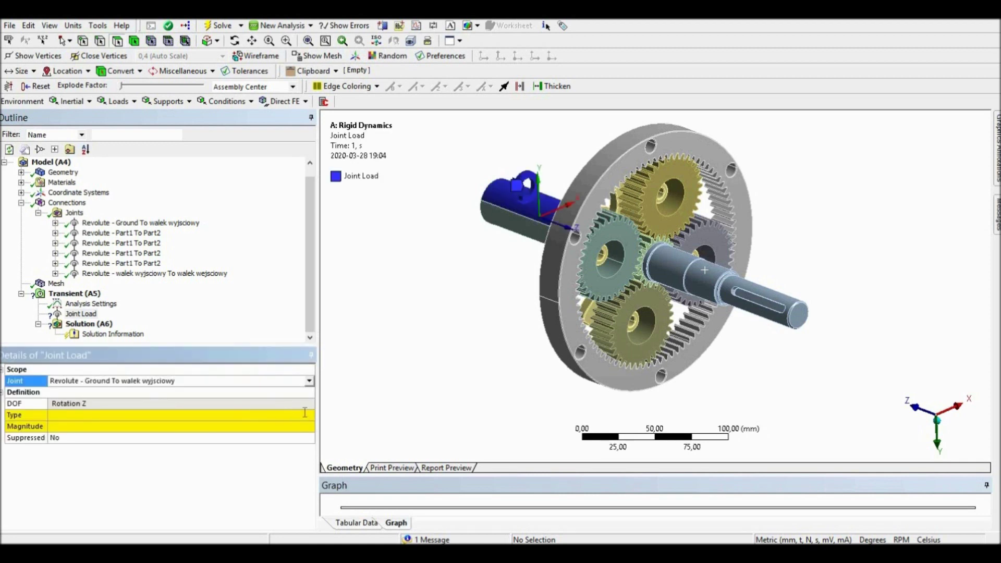
Set the joint load's type to Rotational Velocity and define its magnitude as constant
click(261, 415)
click(308, 414)
click(248, 433)
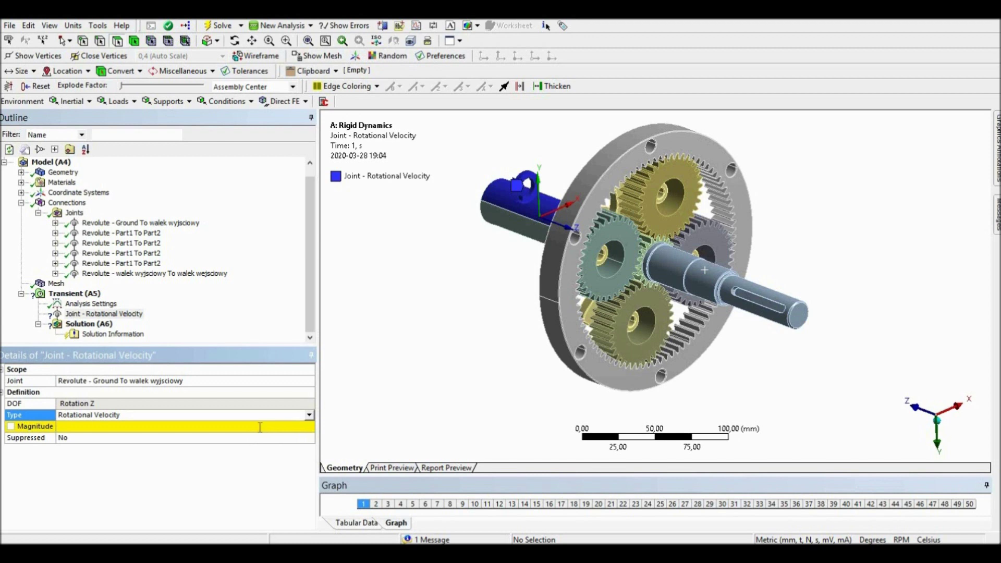
click(259, 427)
click(309, 426)
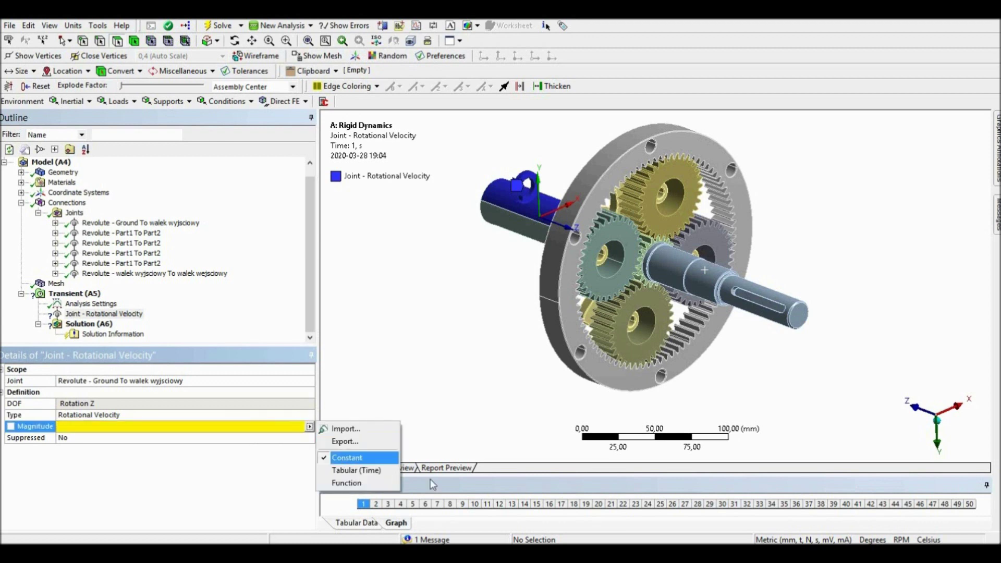
click(346, 457)
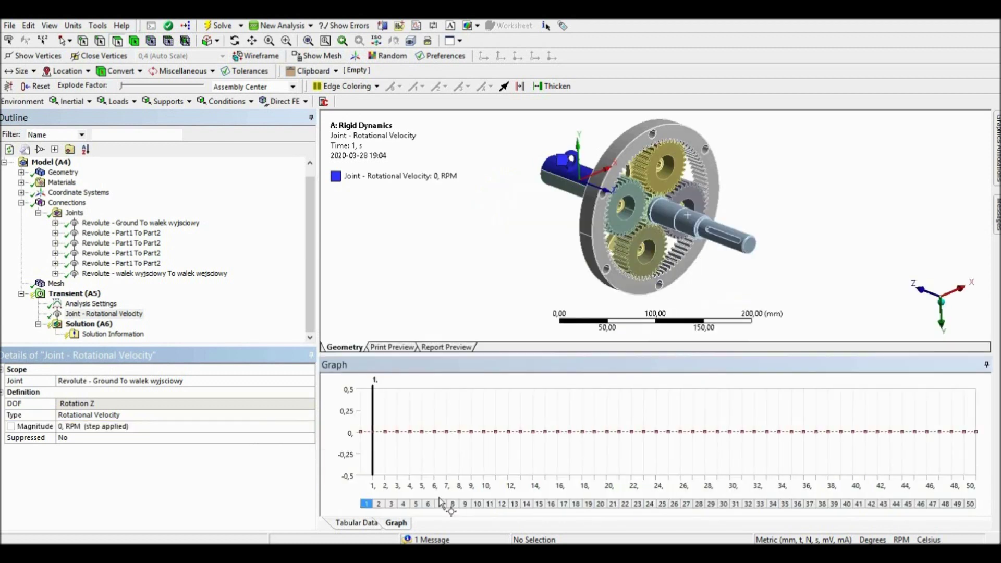
Enter tabular rotational velocities for the joint load of 0,1 RPM at 1 s and 1 RPM at 10 s
click(357, 523)
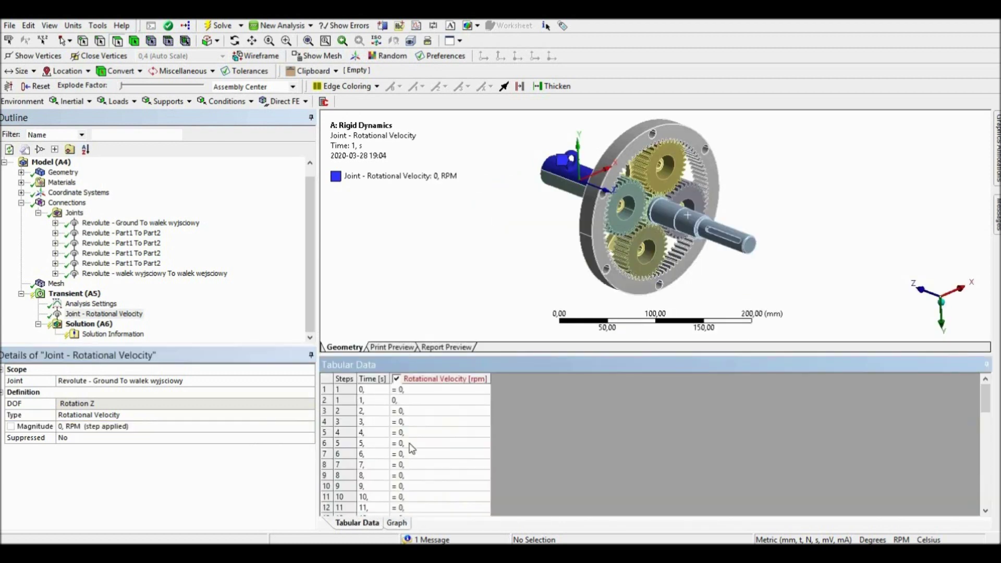
click(413, 399)
text(1)
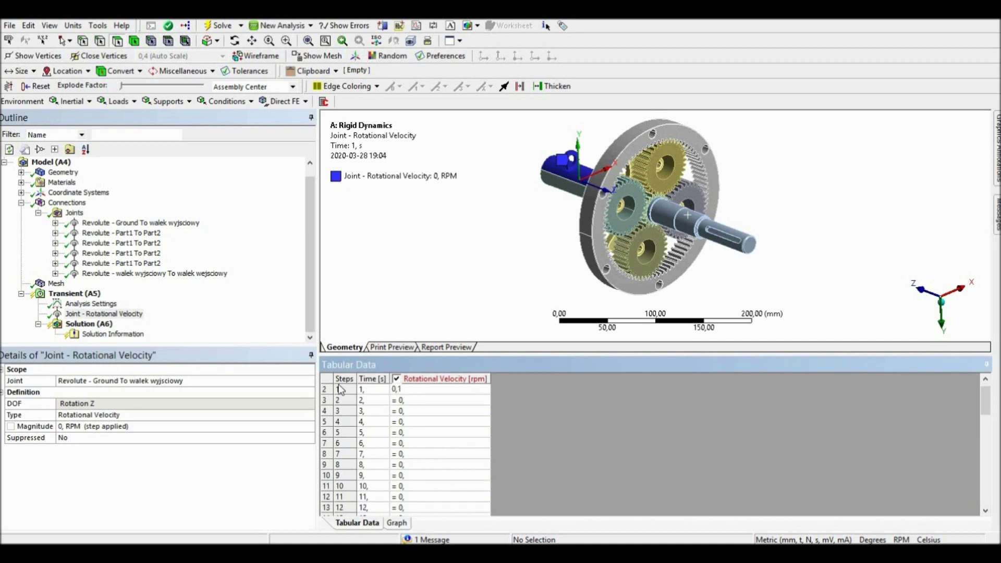
click(435, 444)
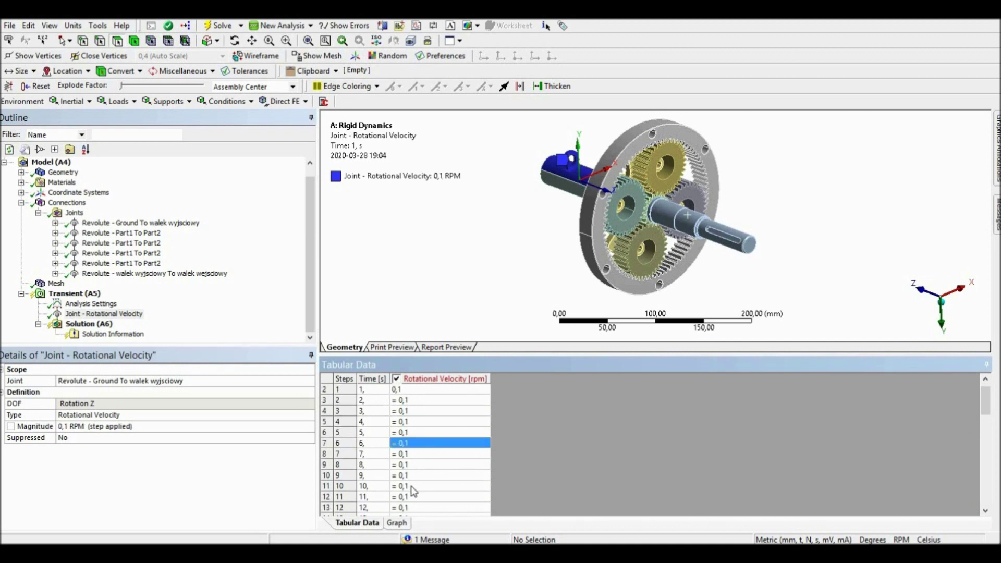
click(412, 486)
text(1)
scroll(415, 469, down, 3)
click(422, 443)
scroll(422, 428, up, 4)
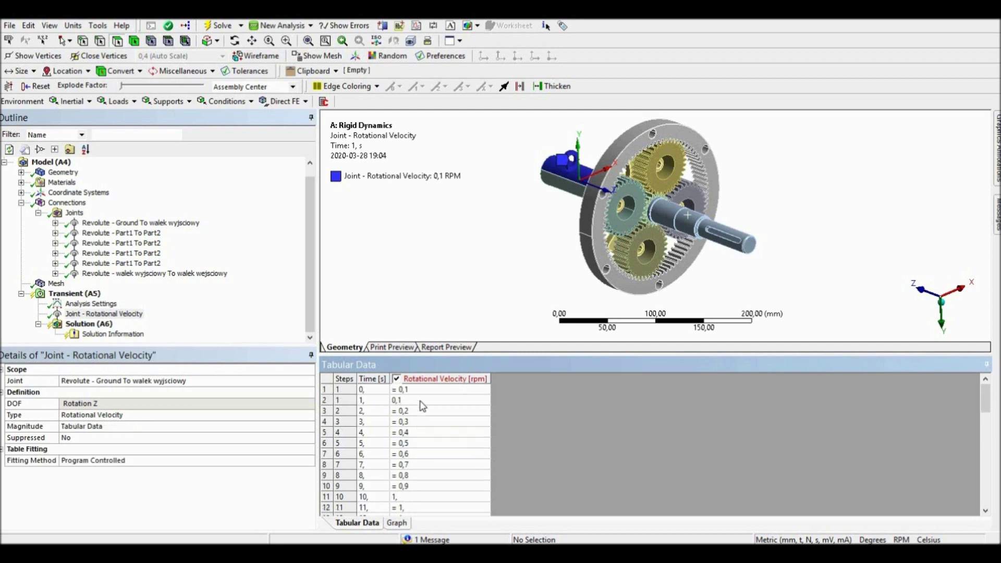
Enlarge the tabular data and review the rotational velocity values from 0 s through 50 s
drag(489, 359, 504, 275)
click(423, 310)
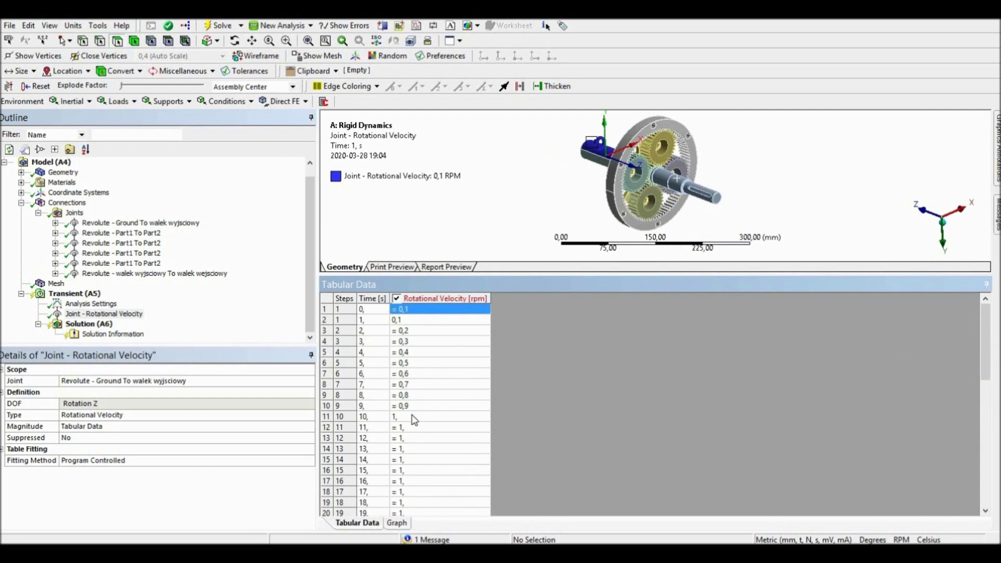
shift+click(413, 418)
scroll(417, 412, down, 10)
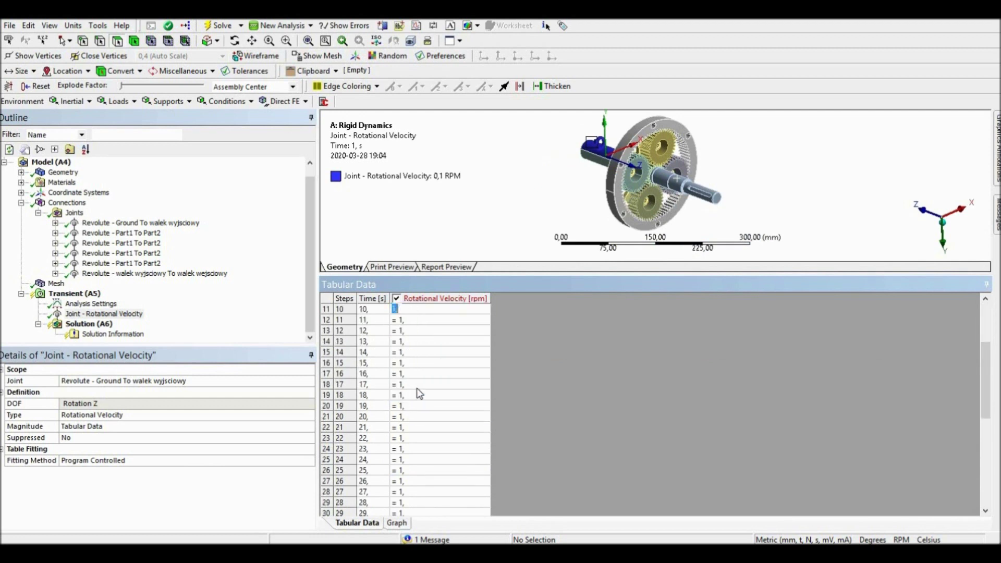
shift+click(421, 500)
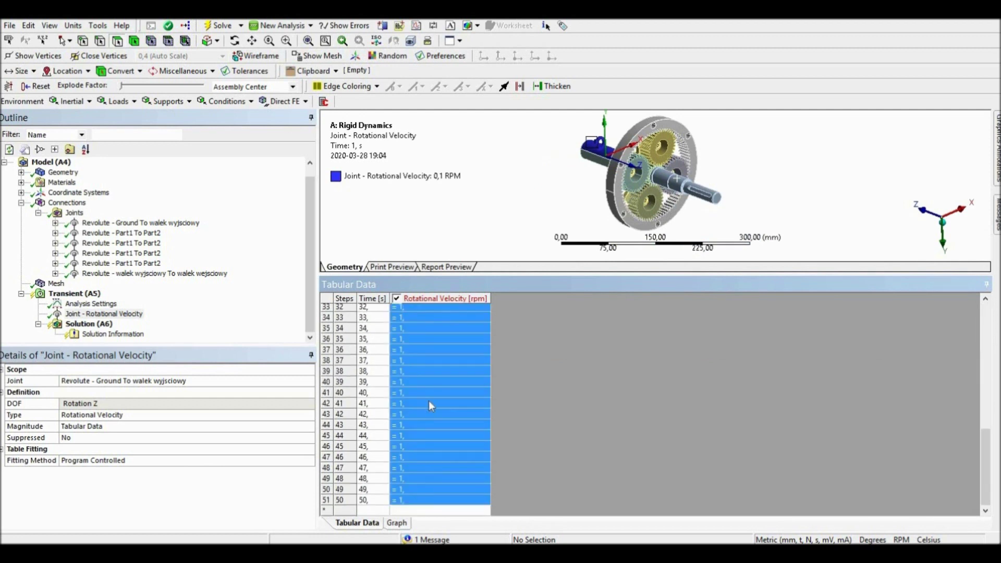
scroll(429, 400, up, 10)
drag(528, 379, 529, 453)
Add a Total Deformation result to the solution and solve the rigid dynamics analysis
right_click(107, 326)
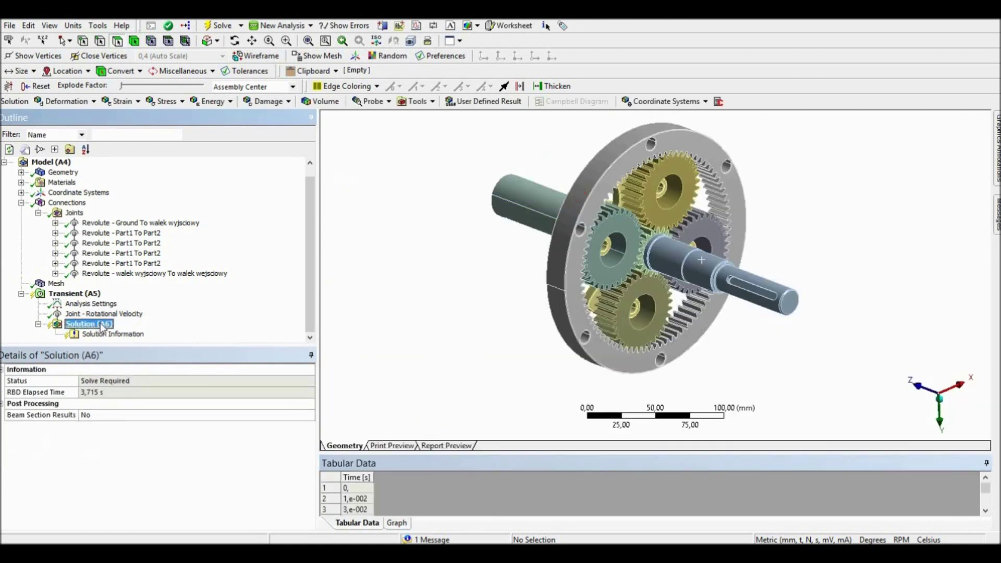
mouse_move(137, 331)
mouse_move(287, 335)
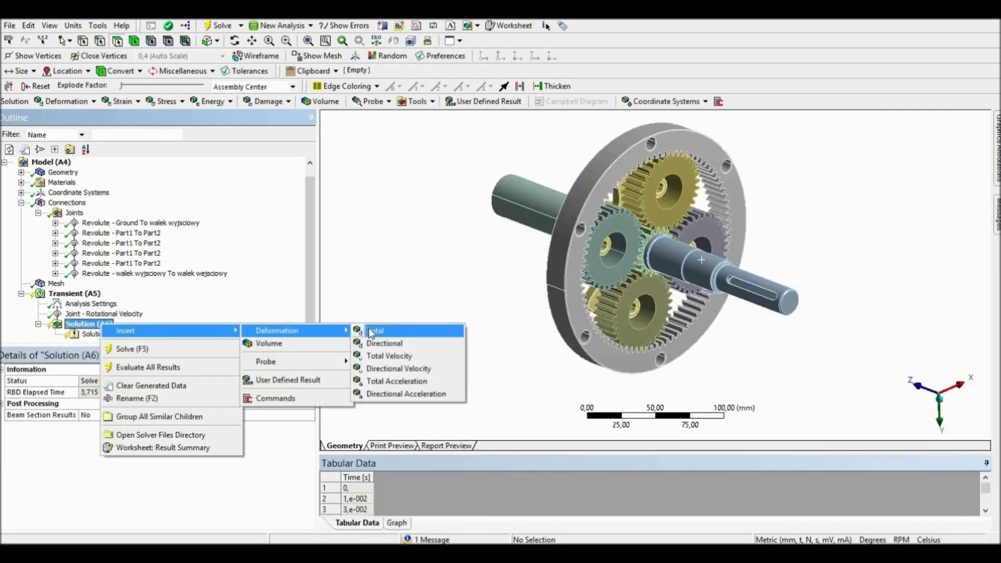
click(367, 331)
right_click(118, 340)
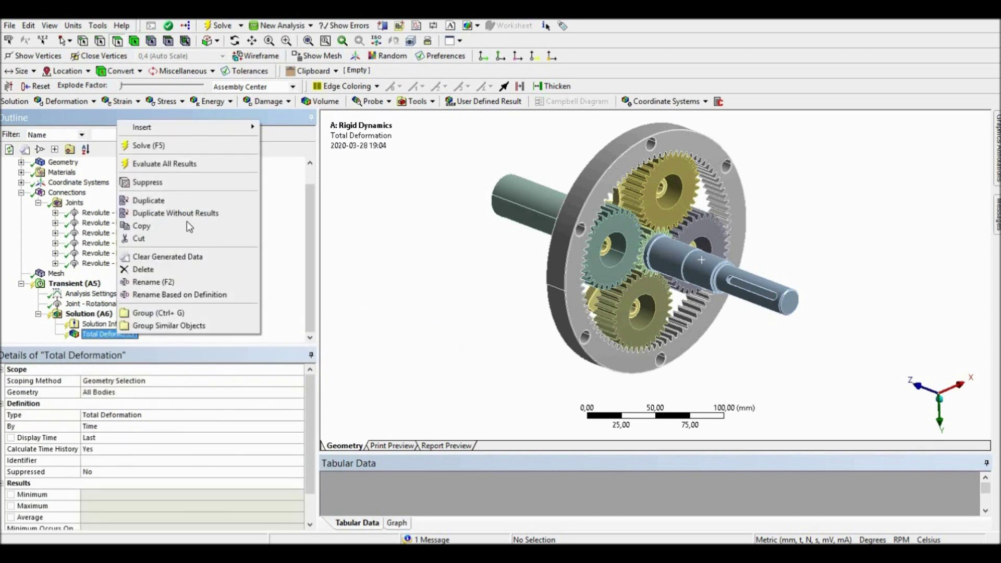
click(135, 146)
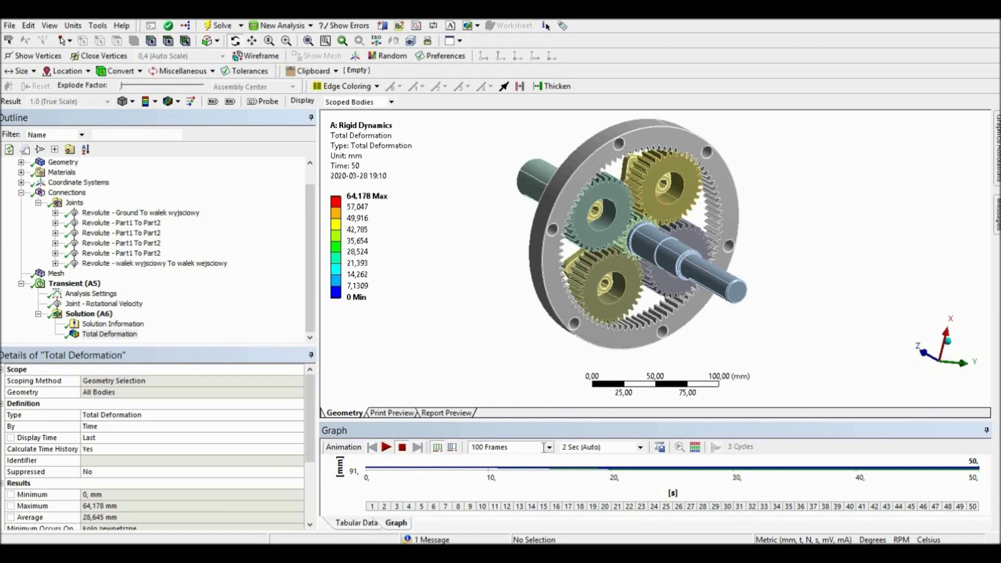
Set the Total Deformation animation to 500 frames with a duration of 4 seconds
click(523, 447)
text(500)
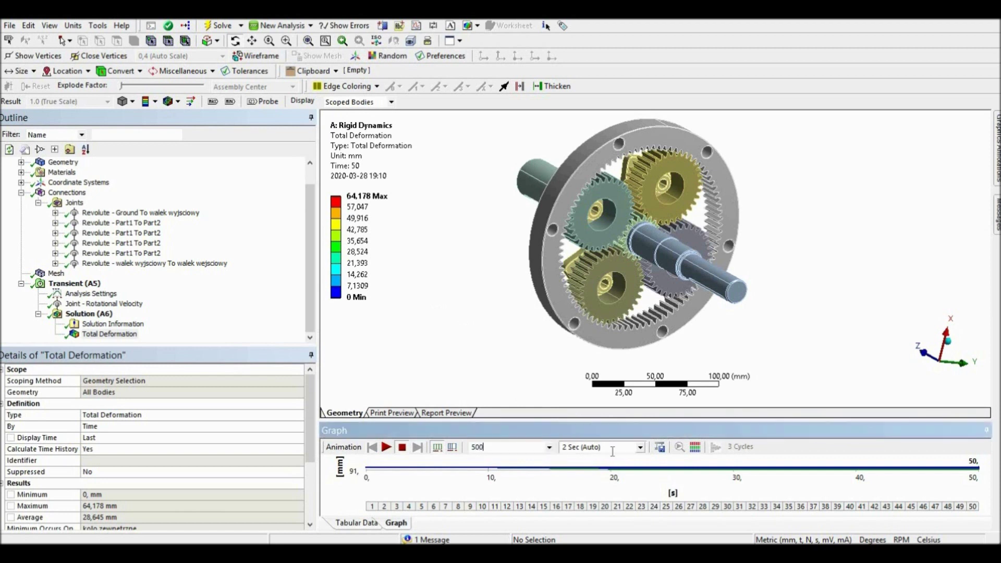
click(640, 447)
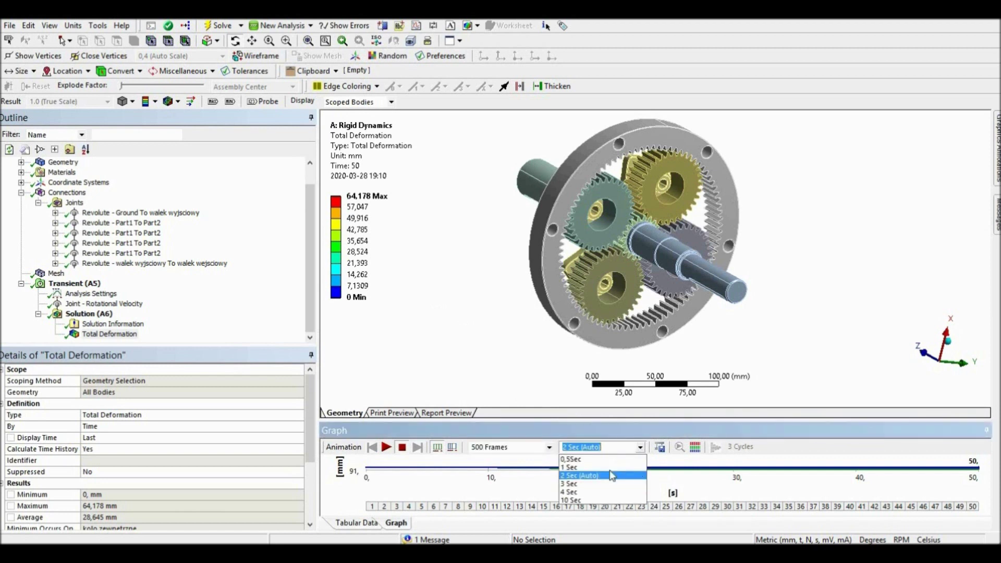
click(584, 495)
Examine the animated gearbox from the carrier side, both close up at a planet gear and as a whole
drag(495, 344, 605, 307)
scroll(595, 319, up, 3)
scroll(593, 320, down, 4)
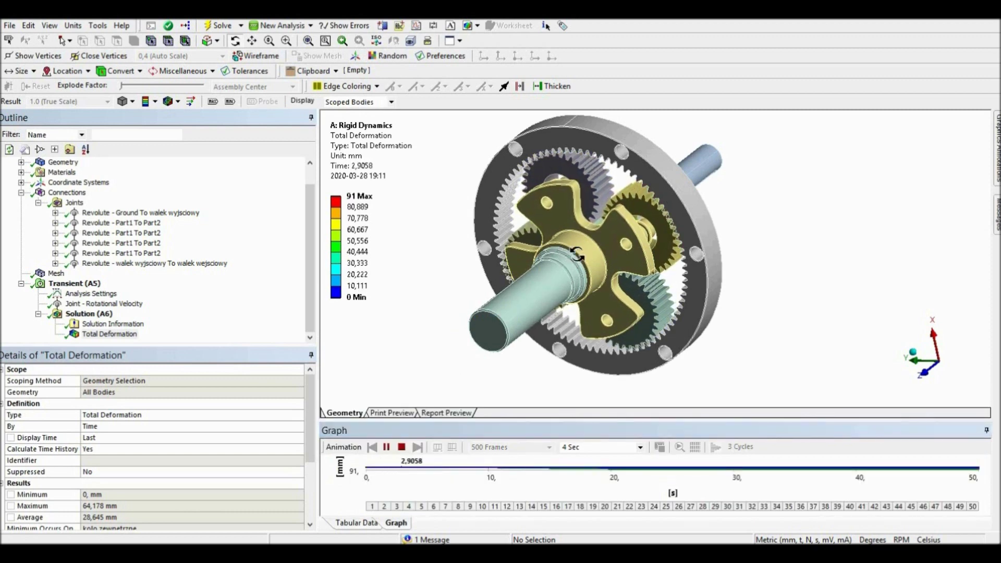
scroll(597, 263, up, 5)
scroll(594, 263, up, 3)
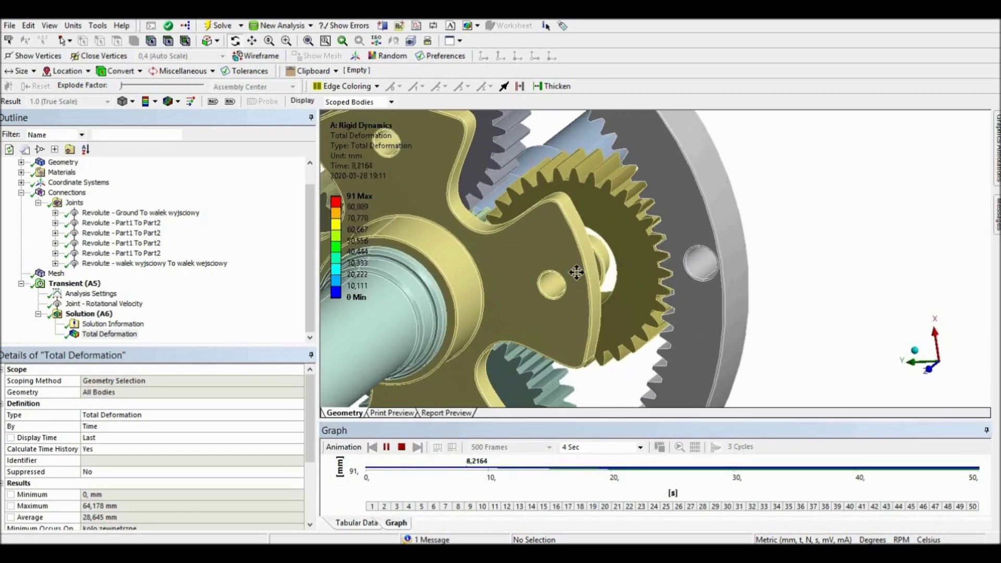
scroll(590, 262, down, 8)
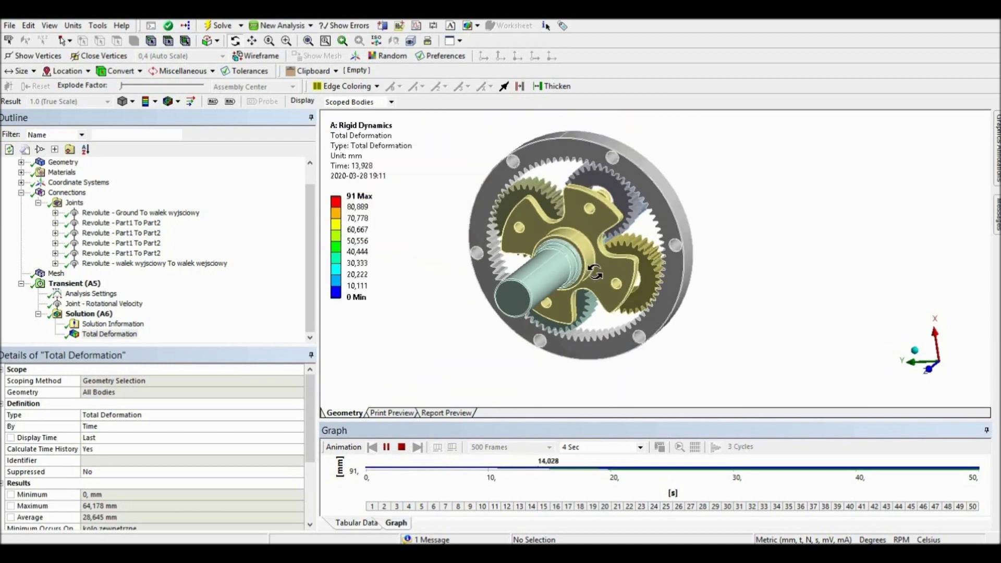
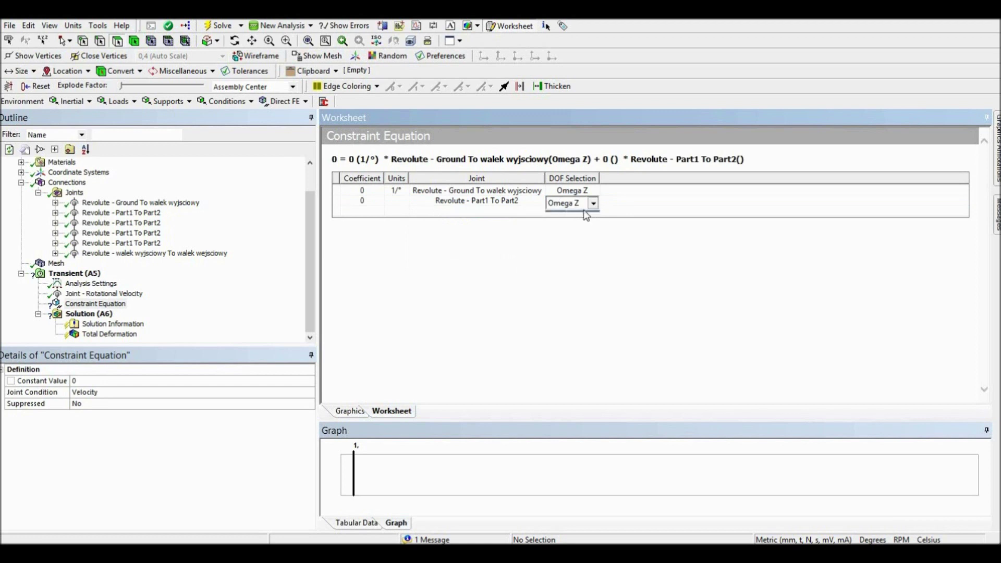
Set the coefficient of the Revolute - Ground To walek wyjsciowy joint to 1 in the constraint equation
click(381, 192)
click(369, 190)
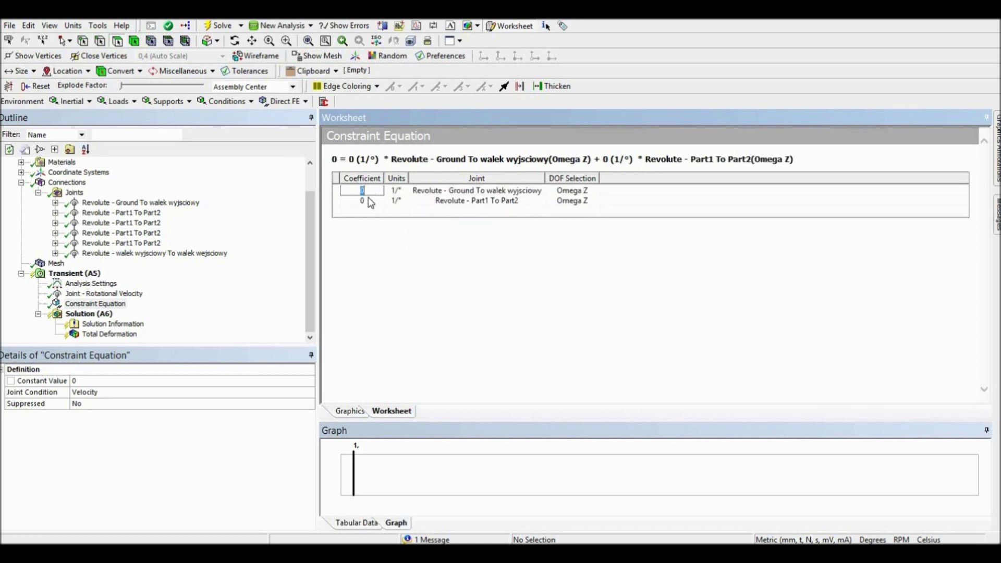
click(368, 192)
text(1)
key(Return)
click(75, 273)
ctrl+middle_drag(553, 208, 590, 247)
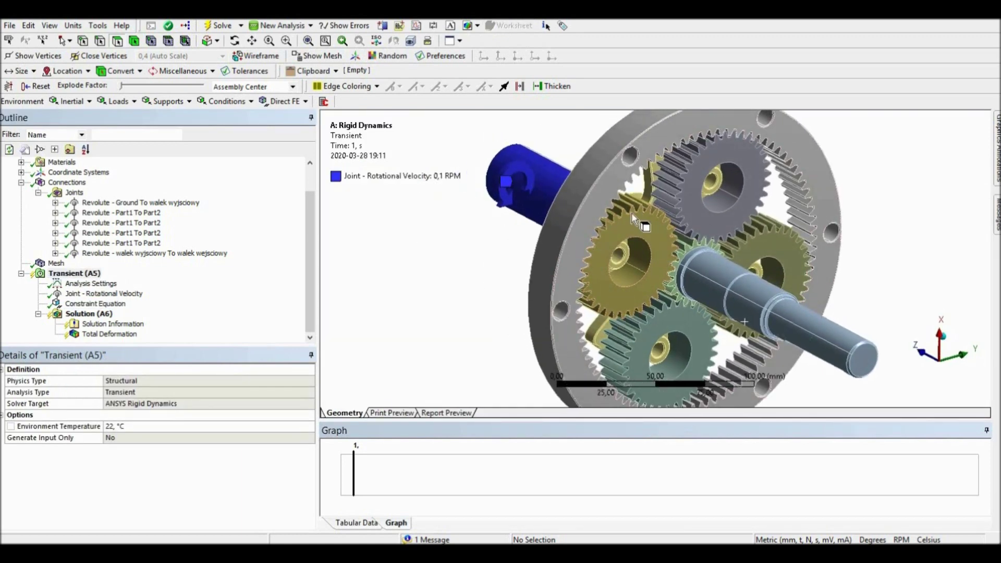
middle_drag(624, 232, 566, 254)
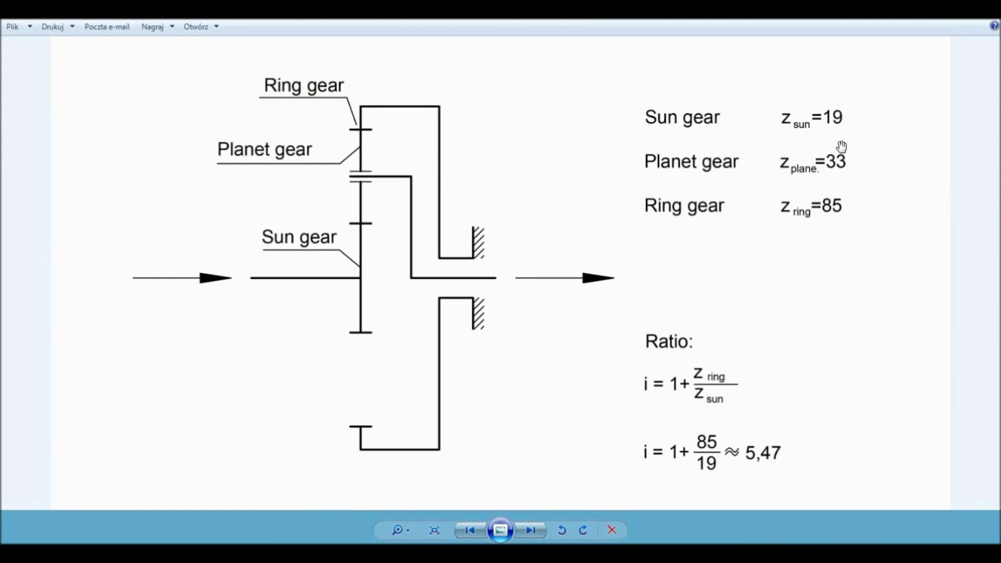
key(alt+Tab)
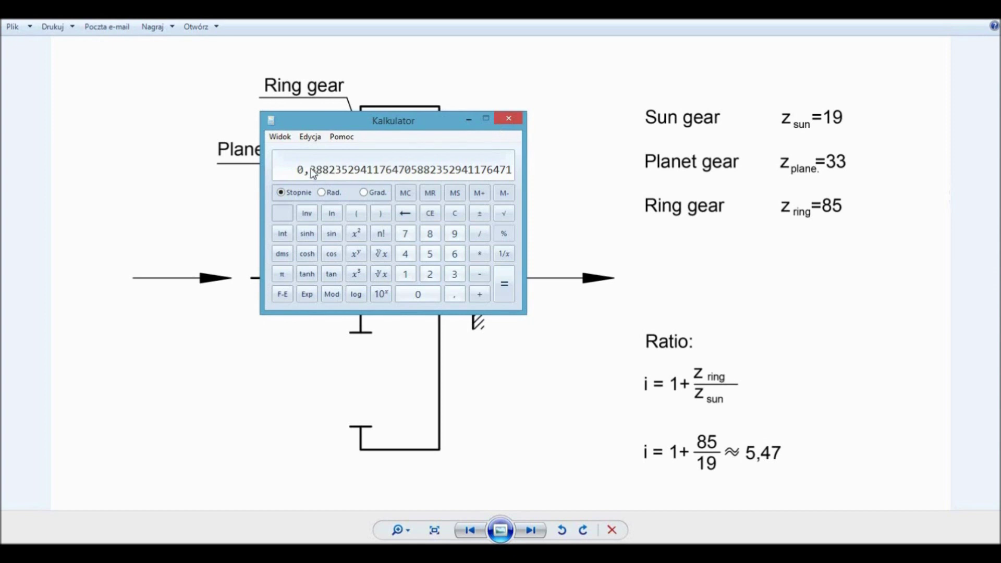
right_click(328, 174)
click(354, 172)
click(468, 120)
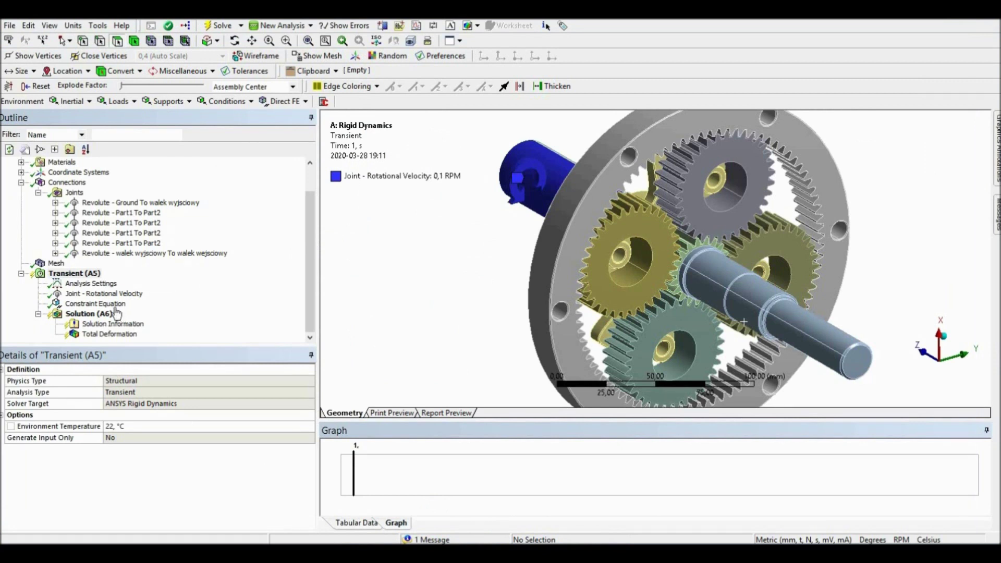
click(96, 304)
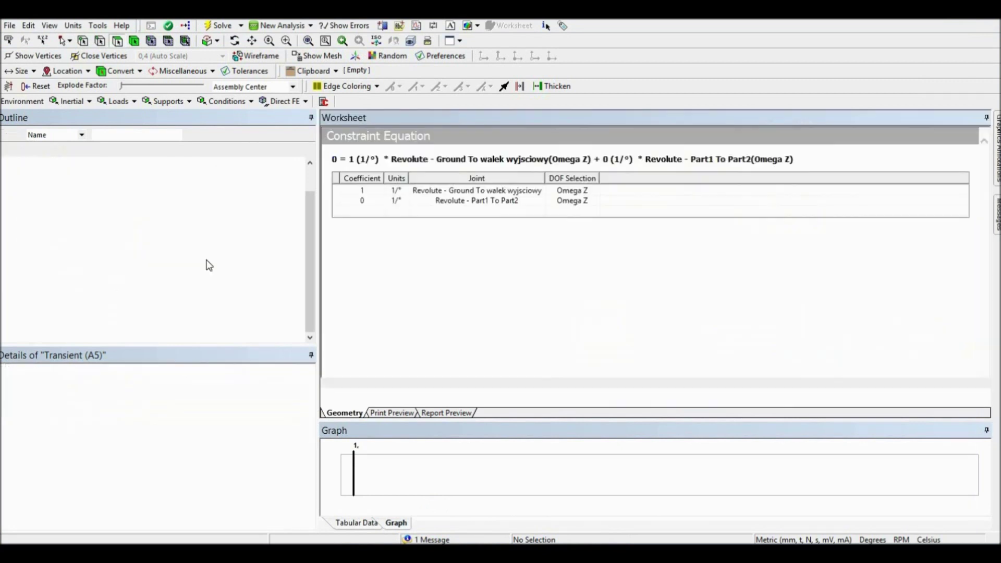
double_click(365, 200)
key(ctrl+v)
key(Return)
double_click(346, 203)
click(345, 201)
text(-)
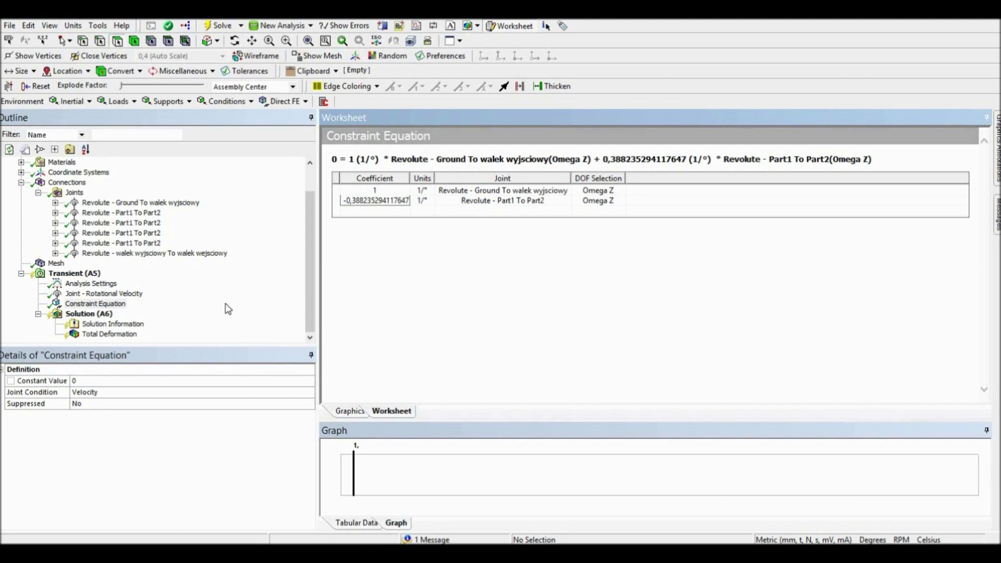
key(Return)
click(199, 297)
key(Up)
key(Up)
key(Up)
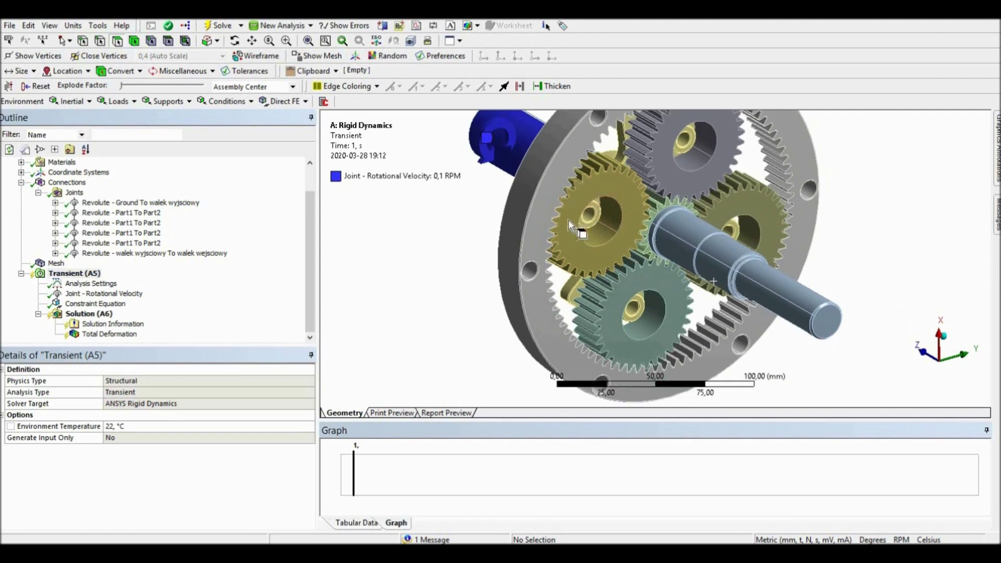
drag(599, 221, 591, 243)
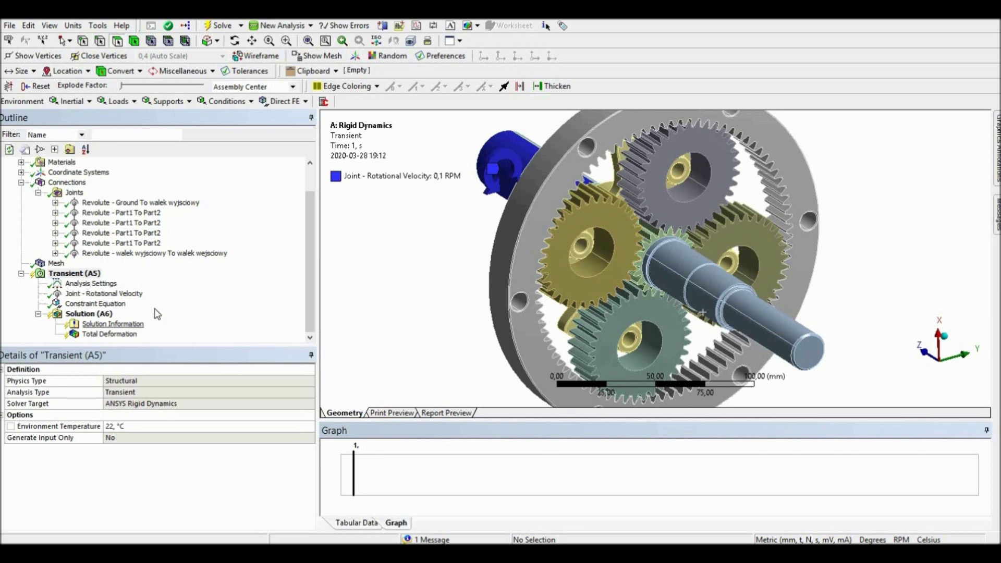
Duplicate the constraint equation three times to make one equation for each planet gear joint
click(92, 296)
right_click(93, 308)
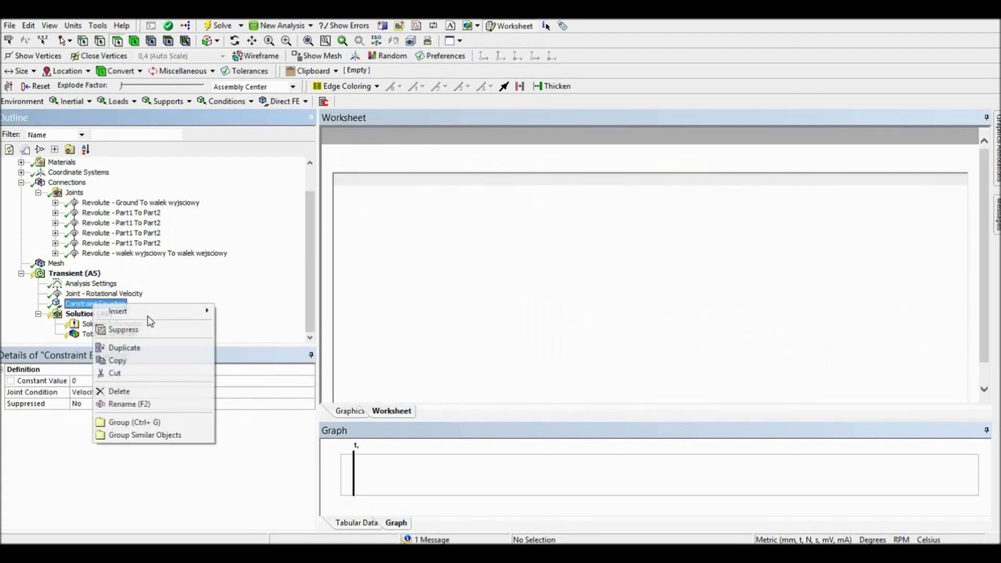
click(134, 346)
right_click(105, 309)
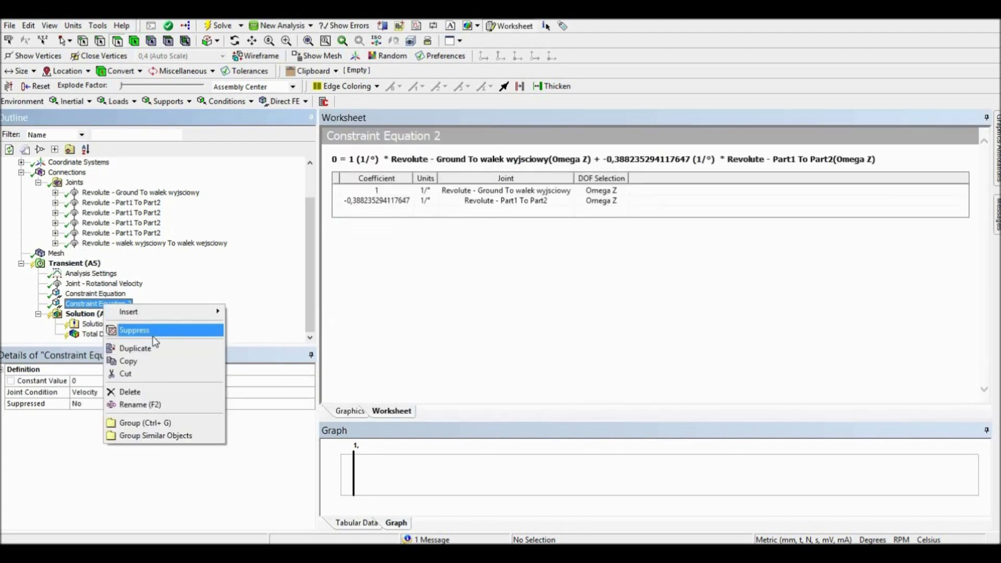
click(135, 347)
right_click(123, 308)
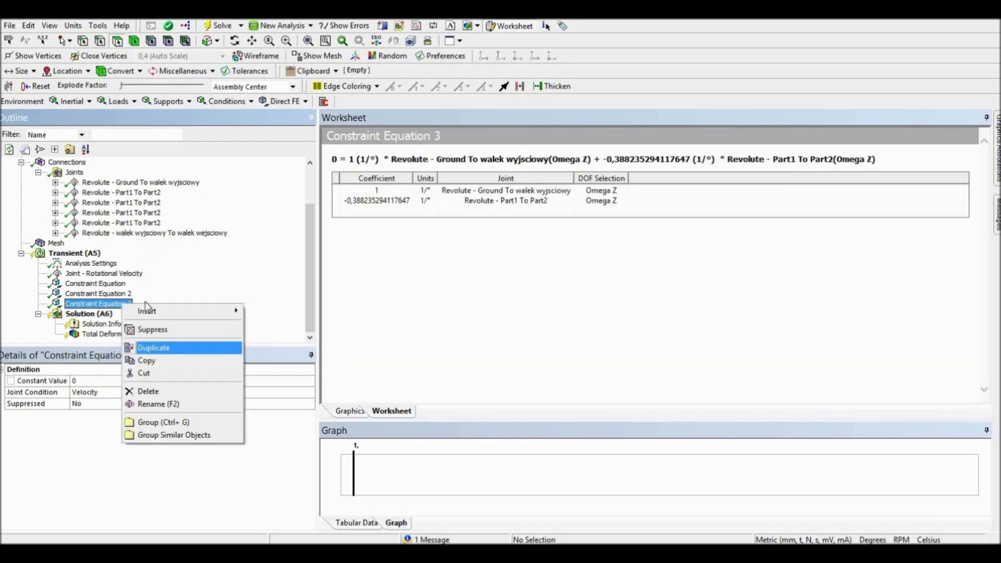
click(151, 348)
Reassign the second joint in Constraint Equations 2, 3 and 4, giving each a different remaining Revolute - Part1 To Part2 joint
click(98, 283)
click(564, 203)
click(565, 204)
click(540, 241)
click(131, 293)
click(571, 204)
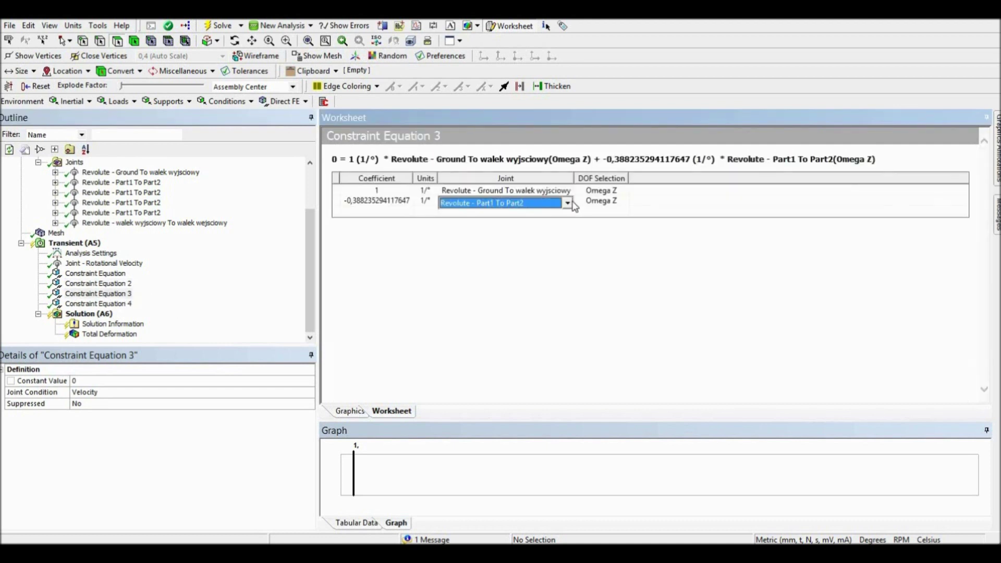
click(567, 203)
click(543, 246)
click(125, 305)
click(573, 203)
click(567, 204)
click(524, 254)
Solve the rigid dynamics analysis with the four planet gear constraint equations in place
click(88, 313)
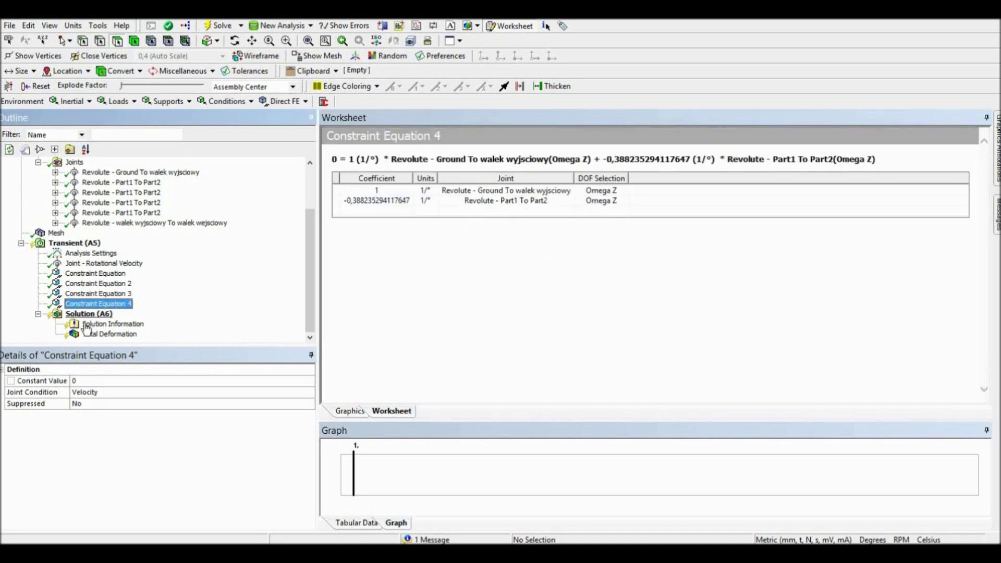
click(107, 334)
right_click(106, 334)
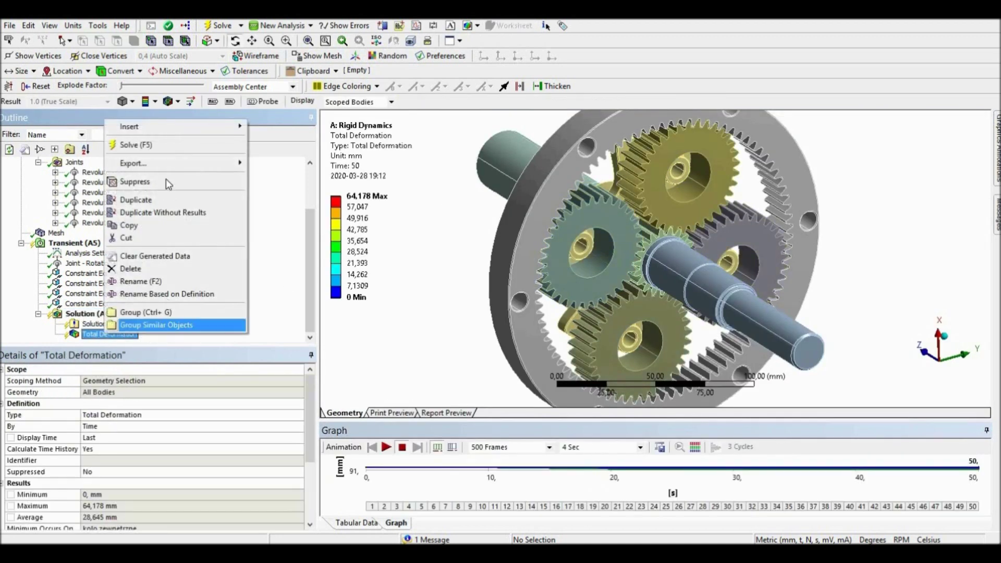
click(155, 144)
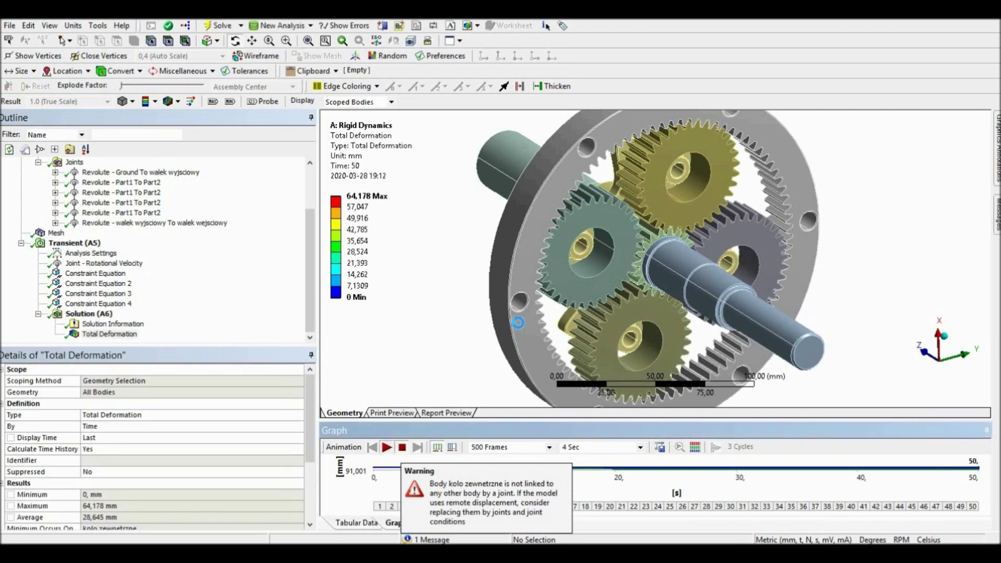
Play the Total Deformation animation and examine how the planet gears mesh with the ring and sun gears
click(386, 447)
scroll(511, 276, up, 5)
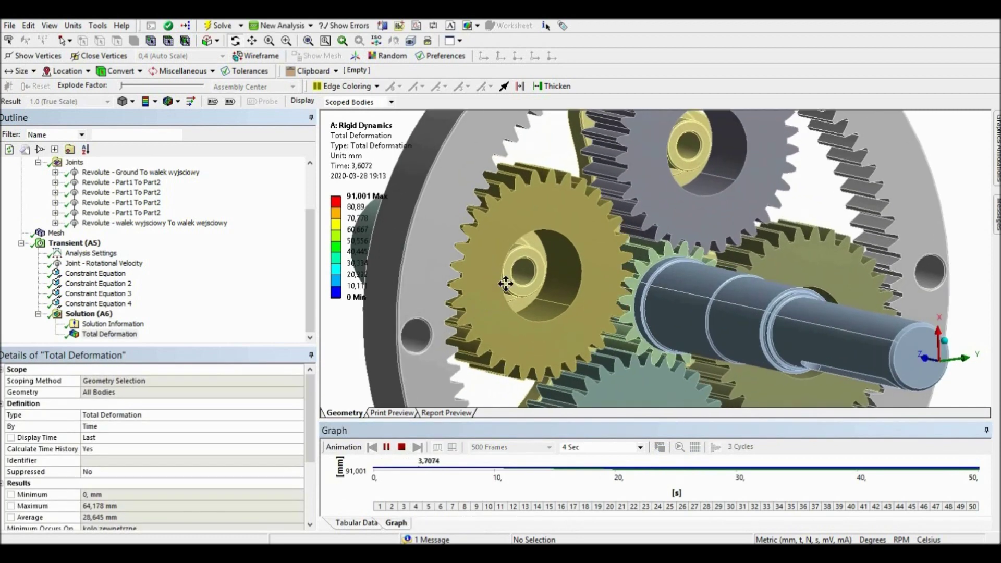
scroll(479, 281, down, 3)
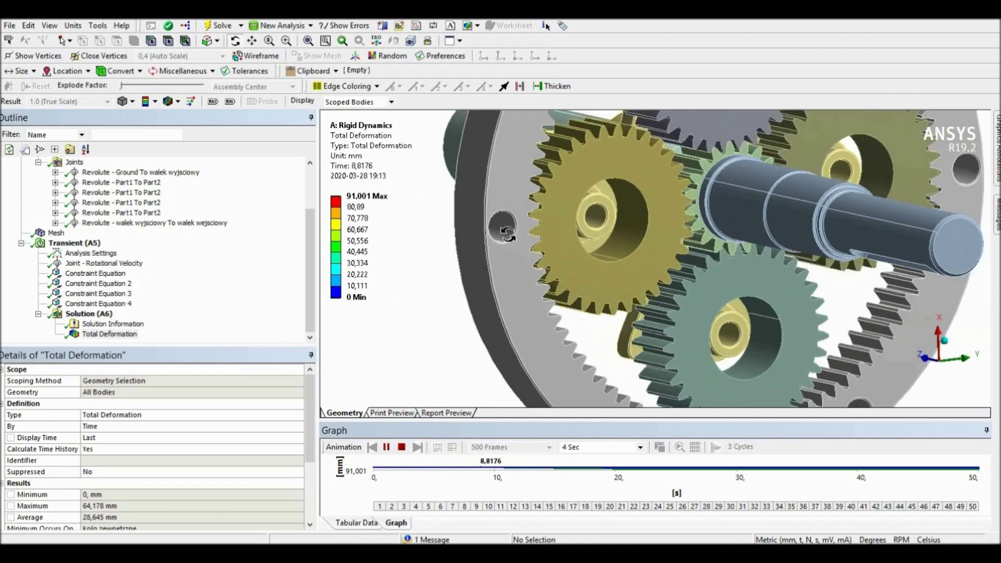
scroll(542, 239, down, 3)
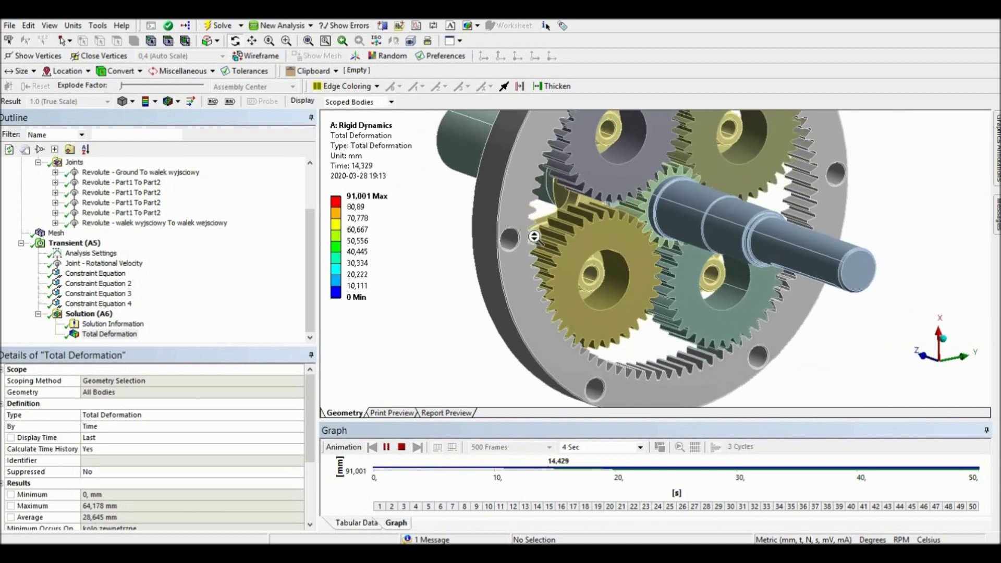
drag(573, 241, 637, 235)
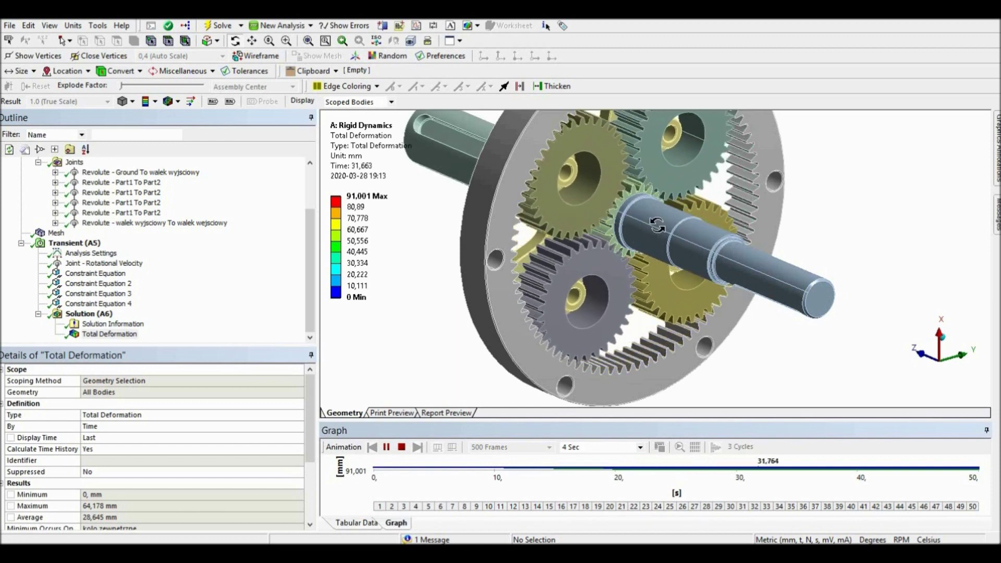
click(401, 447)
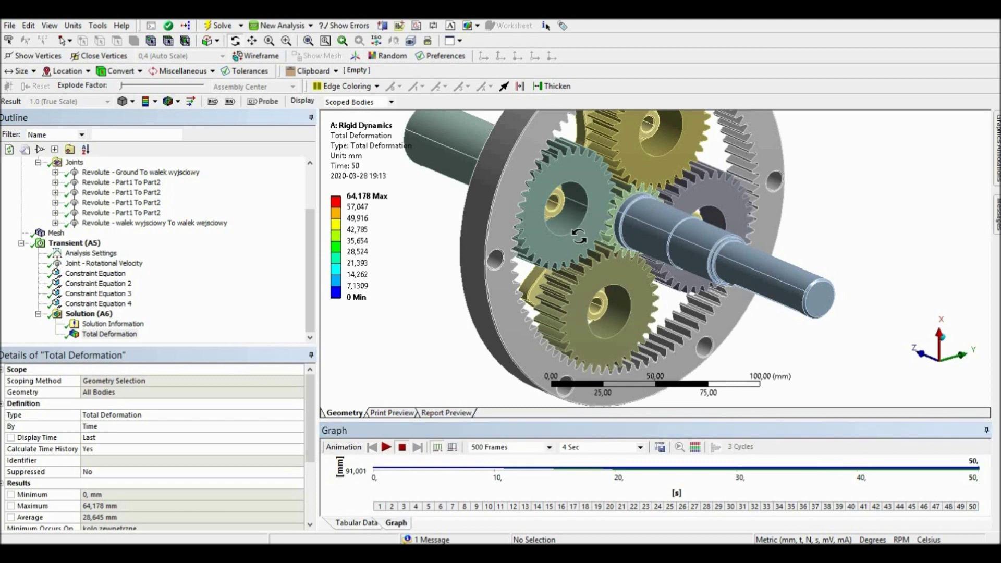
drag(579, 236, 563, 228)
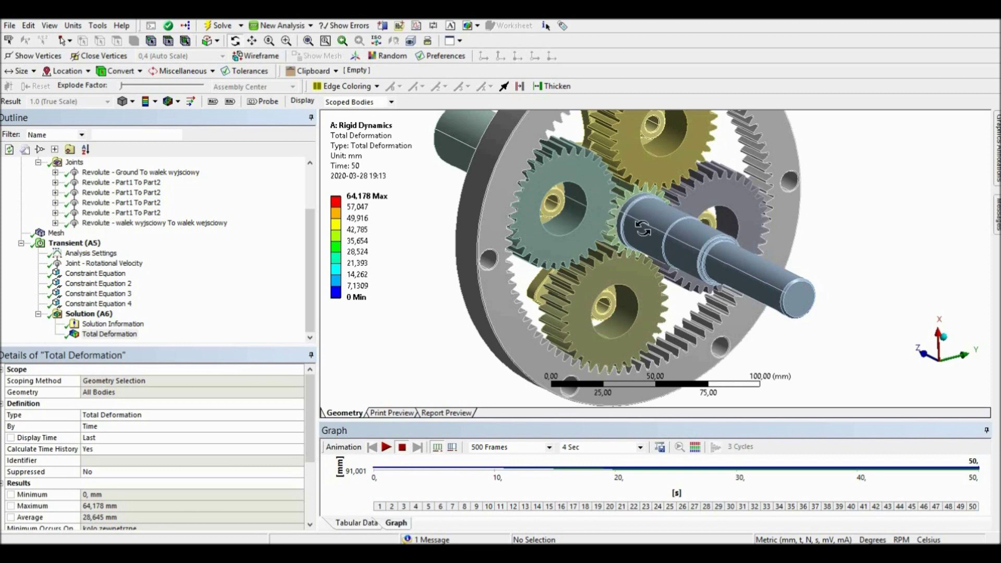
Insert a fifth constraint equation in the Transient analysis and add Revolute - Part1 To Part2 with Omega Z as its first term
click(79, 243)
right_click(80, 243)
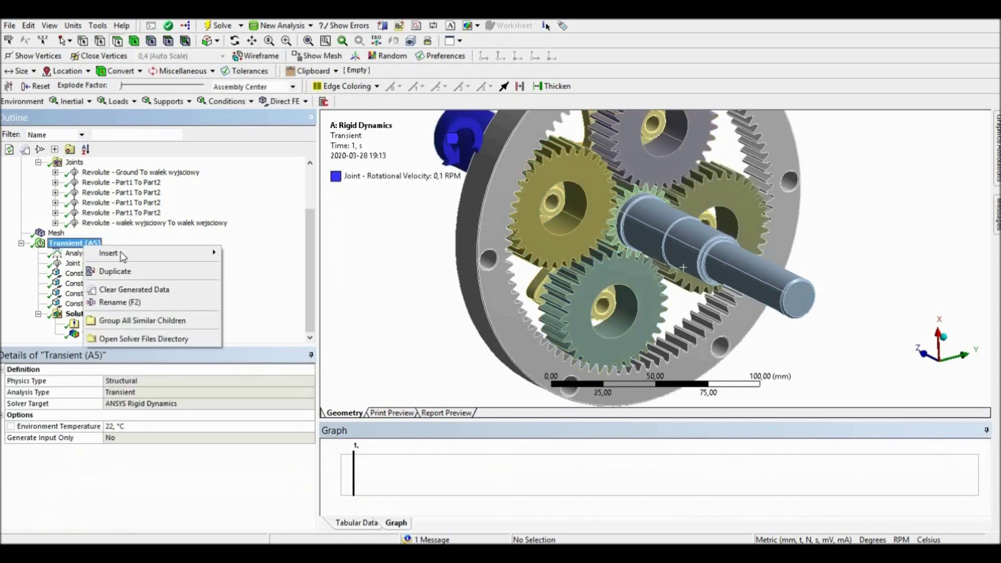
mouse_move(136, 252)
click(268, 333)
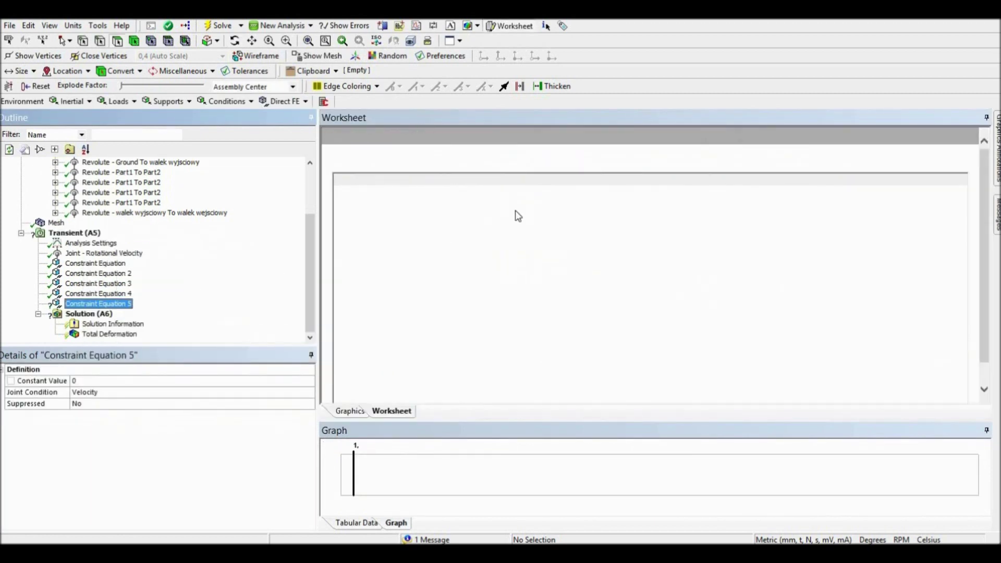
right_click(418, 195)
click(430, 198)
click(420, 191)
click(425, 192)
click(420, 215)
click(537, 188)
click(542, 192)
click(532, 205)
Add Revolute - walek wyjsciowy To walek wejsciowy with Omega Z as the second term of Constraint Equation 5
right_click(462, 208)
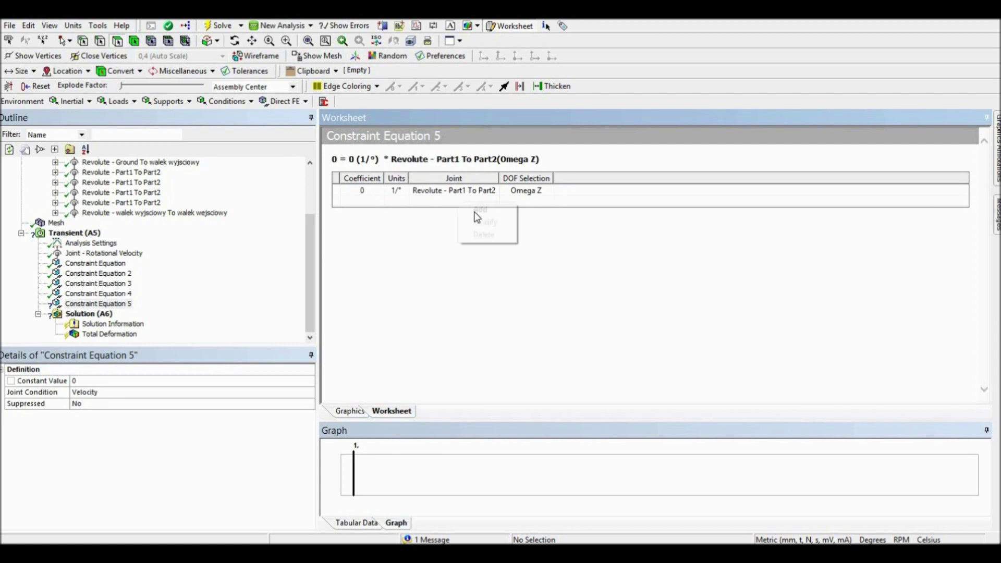
click(483, 210)
click(486, 202)
click(492, 204)
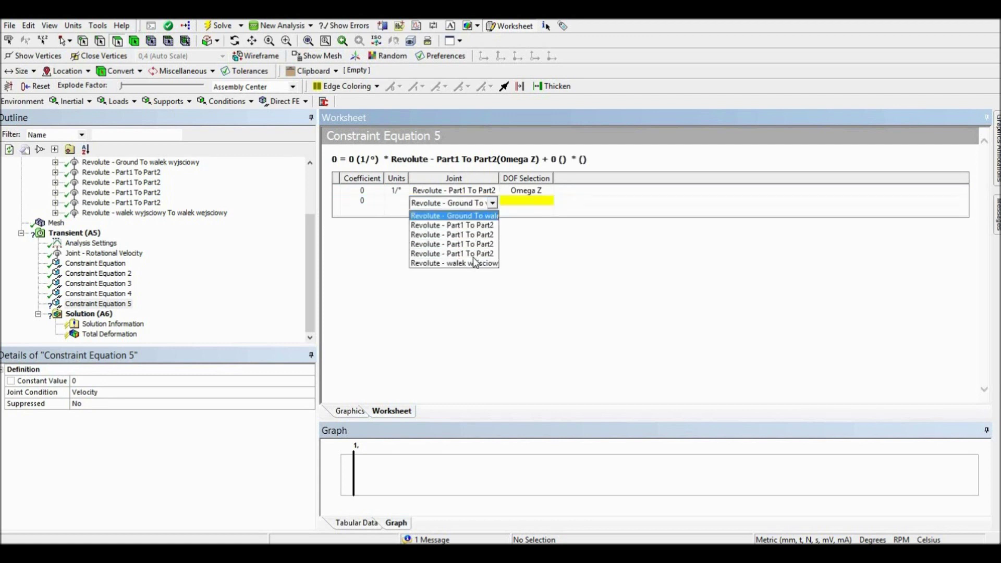
click(472, 261)
click(617, 207)
click(623, 201)
click(602, 216)
Set the coefficient of the Revolute - Part1 To Part2 term in Constraint Equation 5 to 1
click(370, 197)
click(368, 192)
text(1)
click(402, 254)
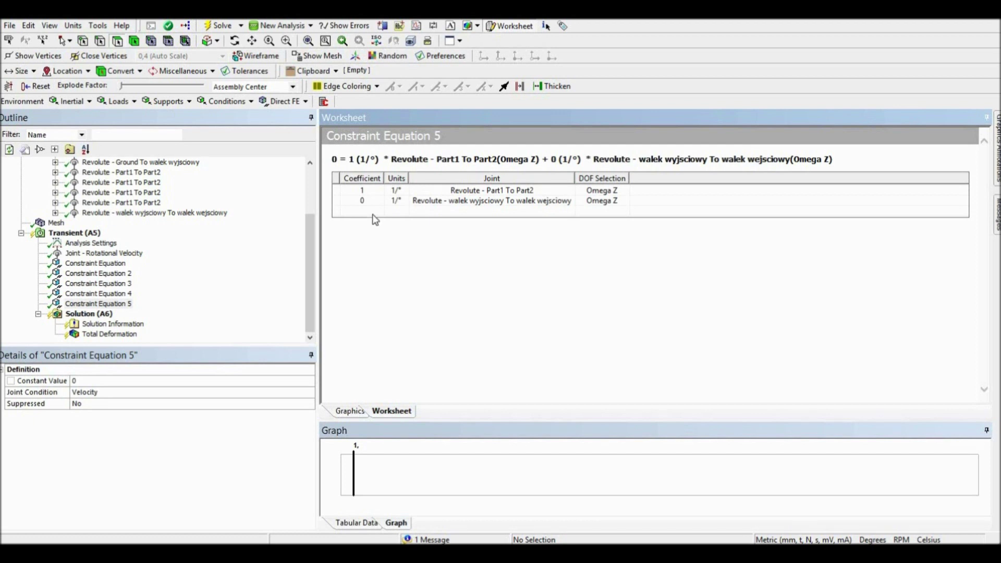
Switch to the calculator, divide the sun gear's 19 teeth by the planet gear's 33 teeth, and copy the result
click(88, 233)
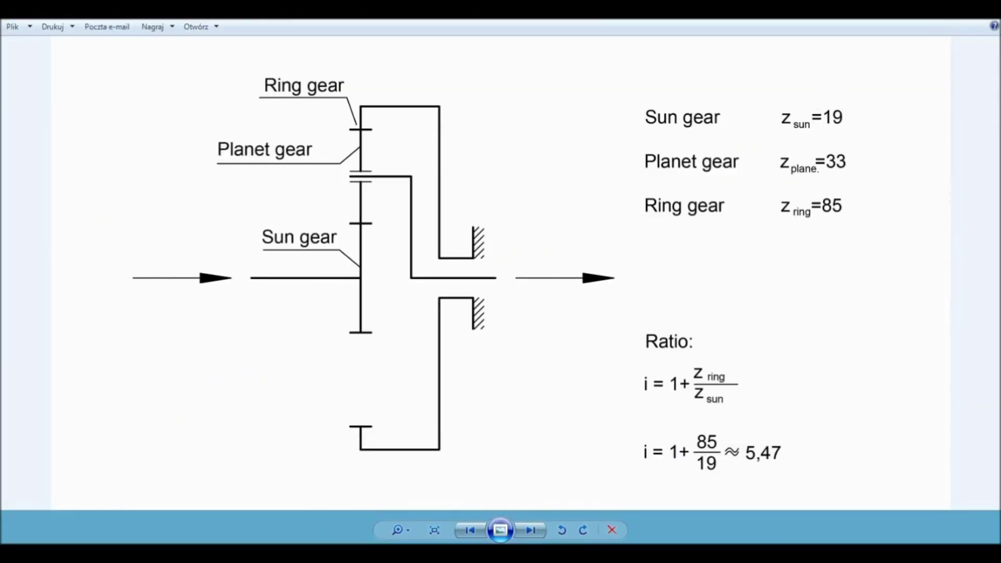
key(alt+Tab)
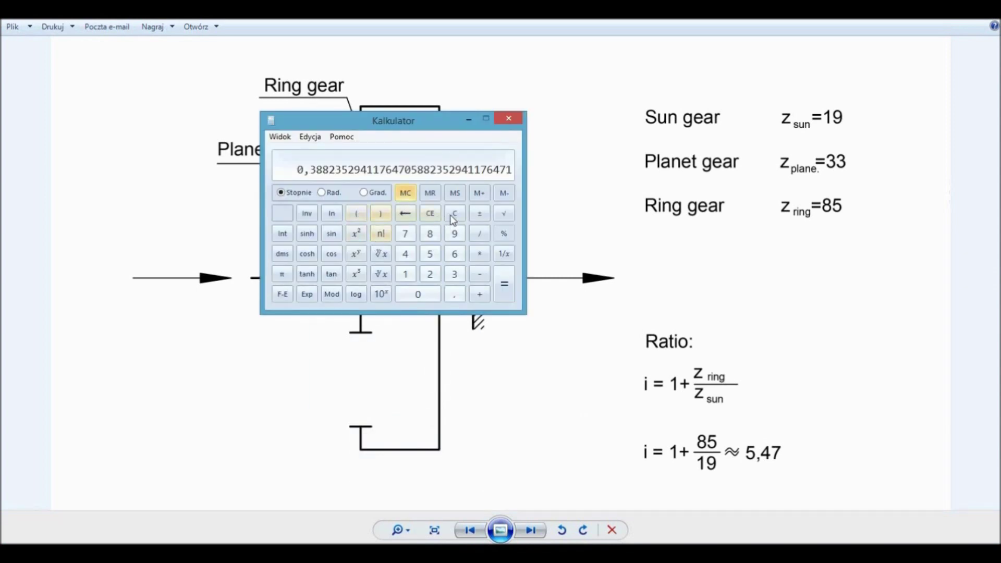
click(453, 216)
text(1)
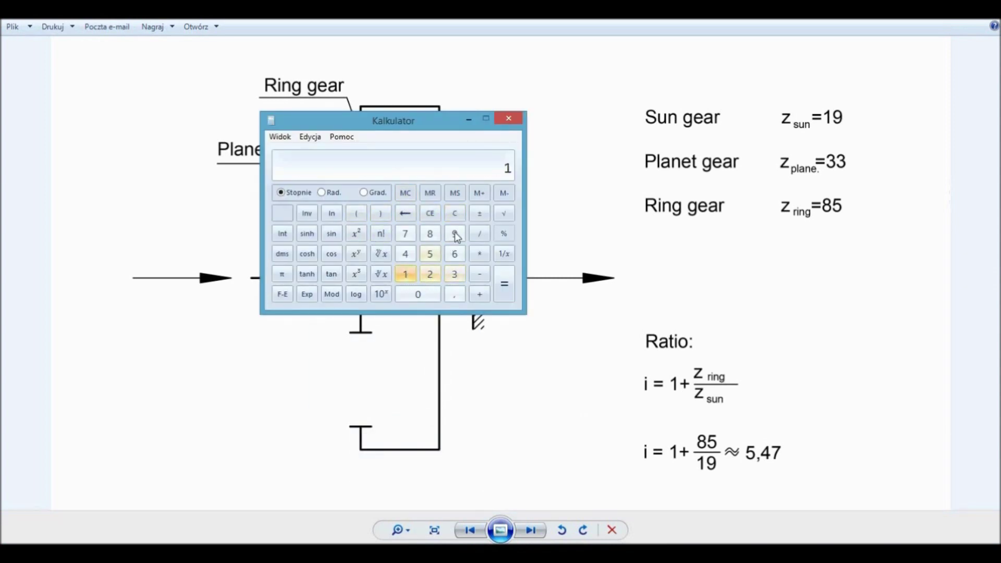
click(454, 274)
click(455, 274)
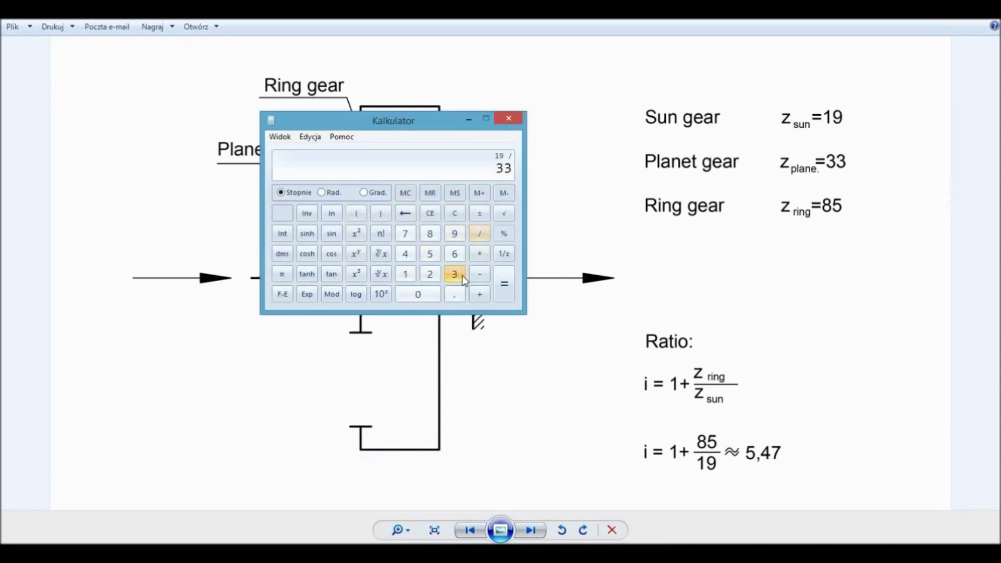
click(504, 284)
right_click(405, 177)
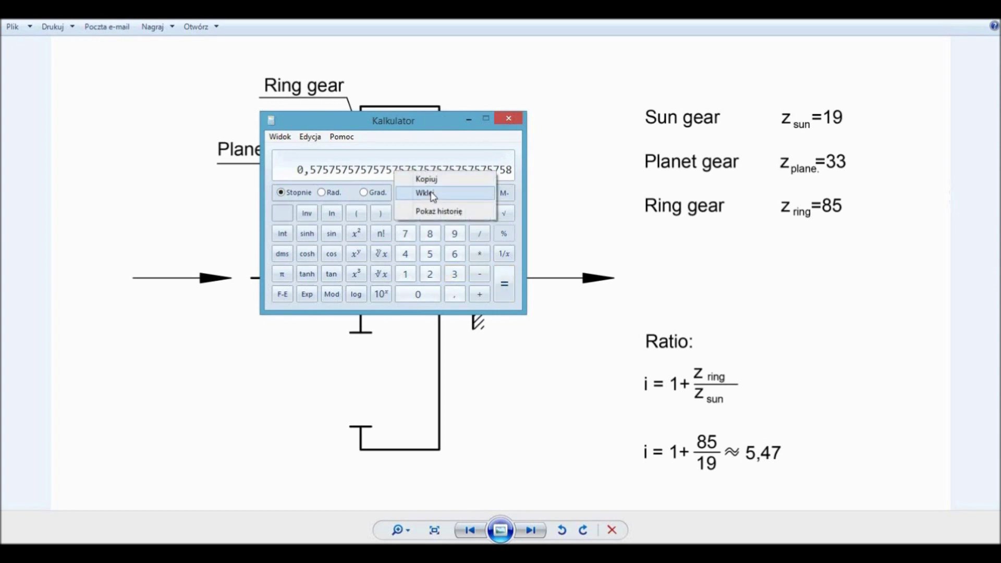
click(426, 179)
click(469, 119)
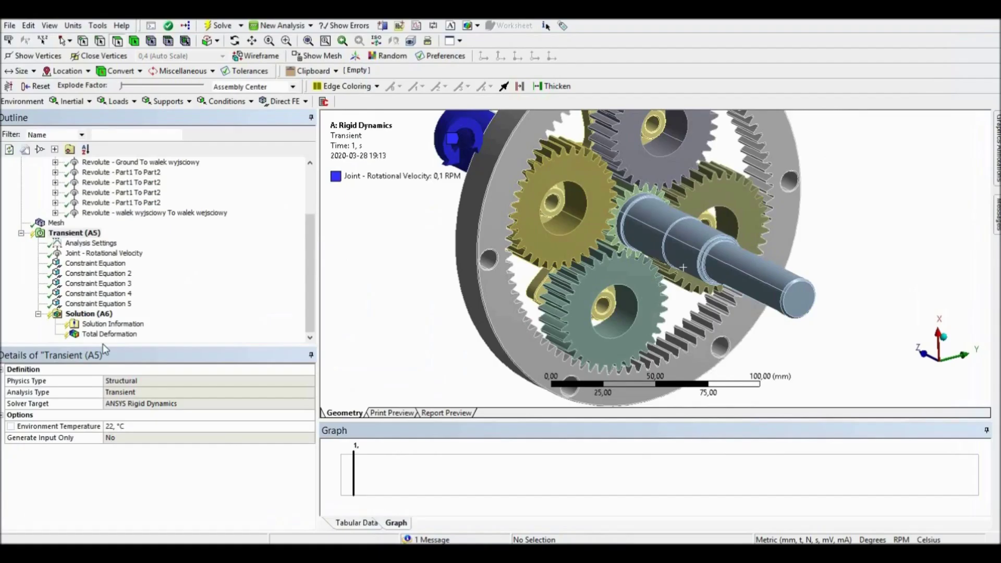
click(98, 304)
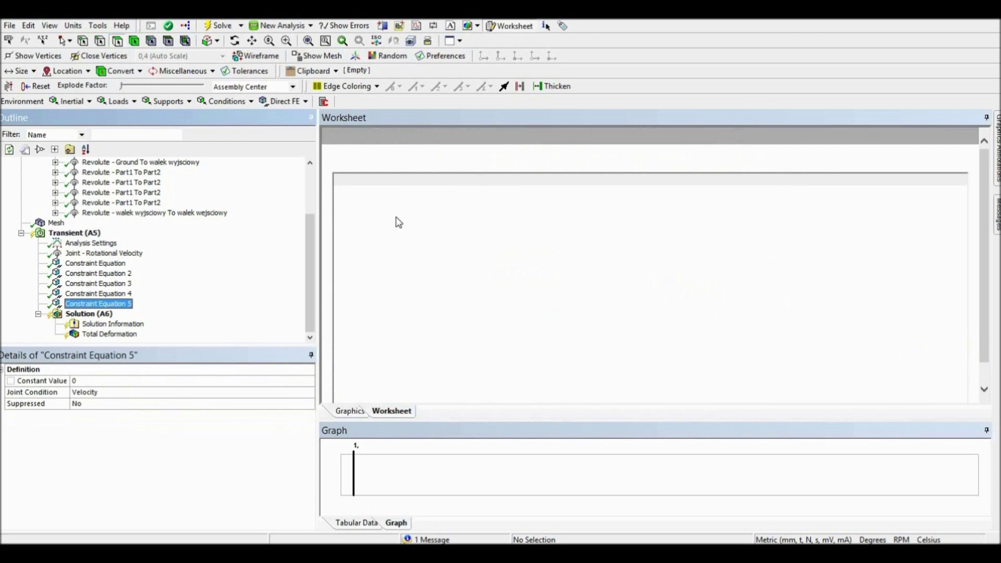
double_click(367, 201)
text(1.575757575757575757575757575758)
key(Home)
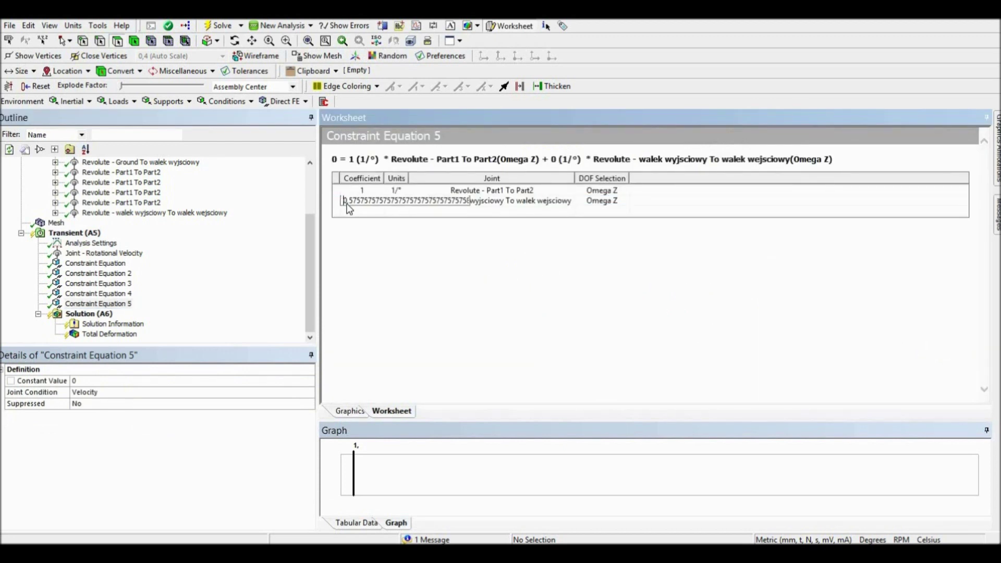
key(Return)
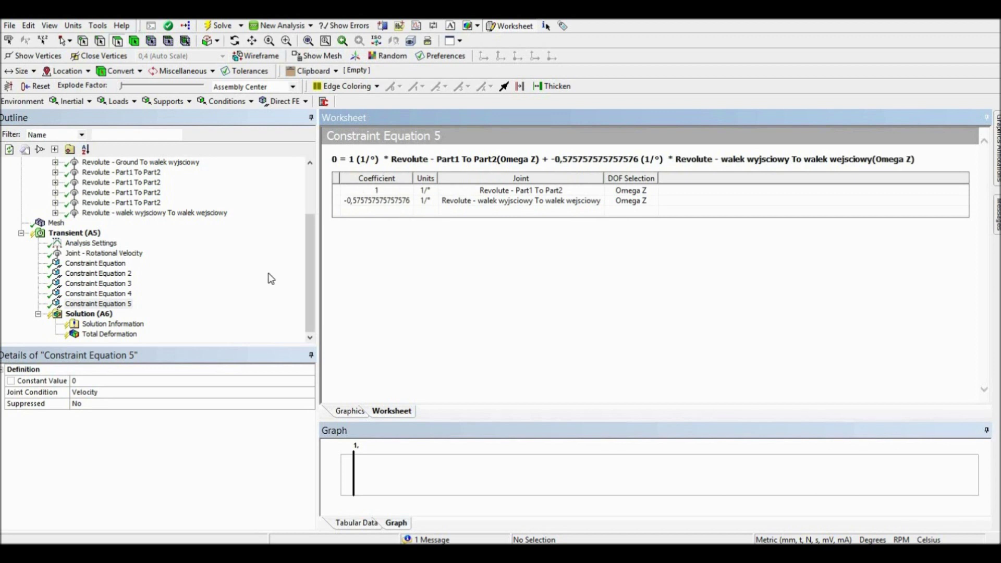
Solve the analysis again with Constraint Equation 5 included and display the Total Deformation result
right_click(91, 315)
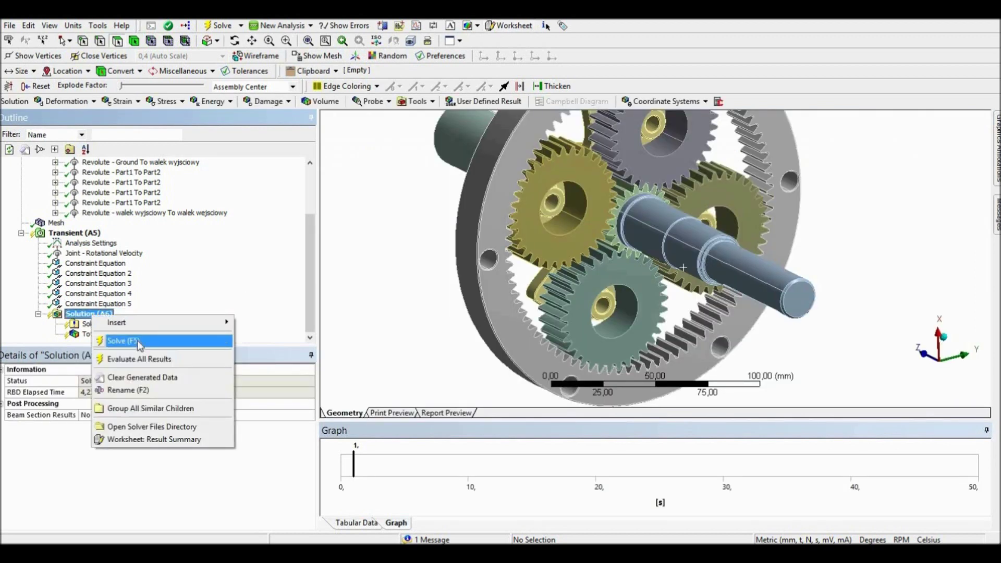
click(139, 342)
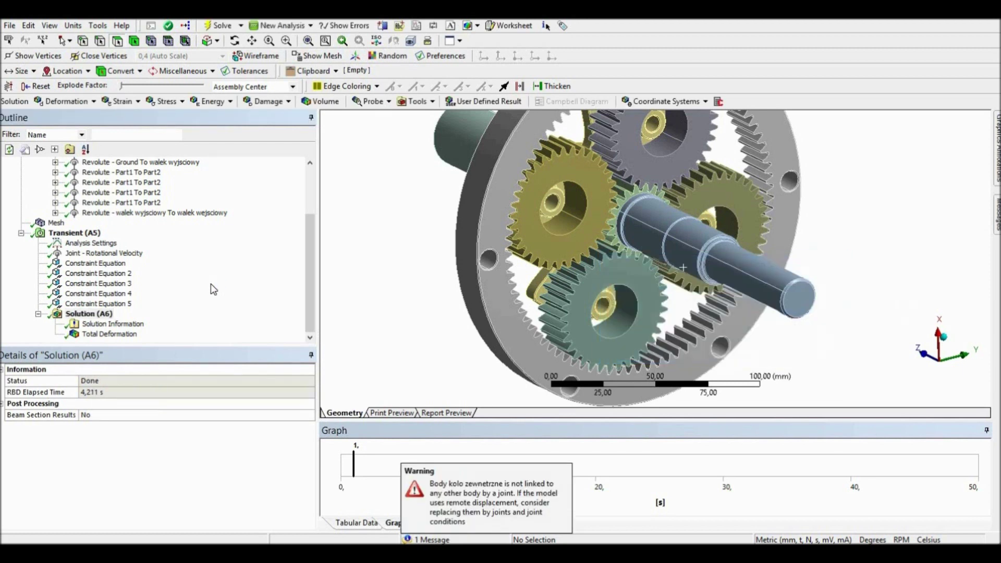
click(109, 333)
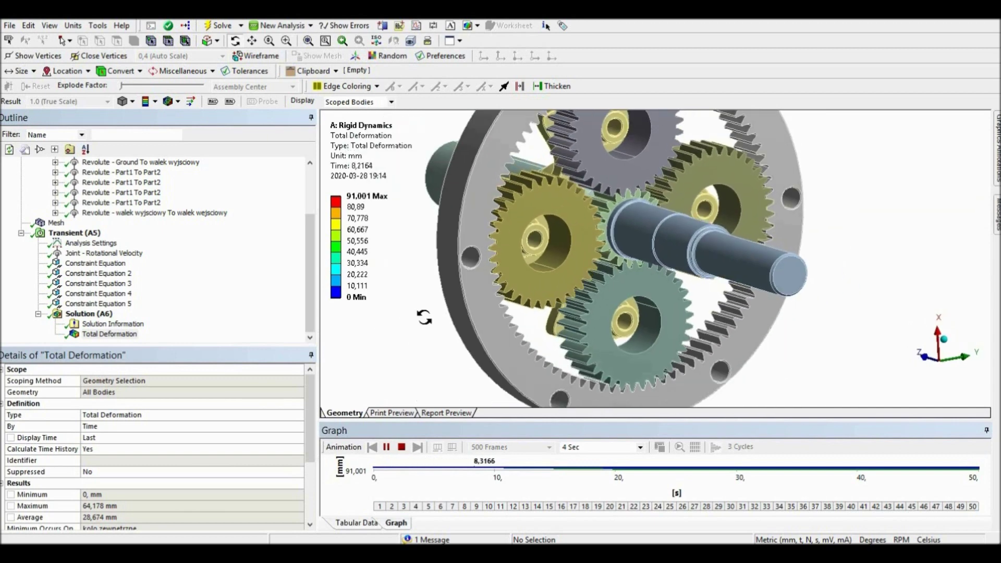
Examine the rotation of both shafts and the gears in the Total Deformation animation, then stop the playback
ctrl+middle_drag(414, 319, 429, 300)
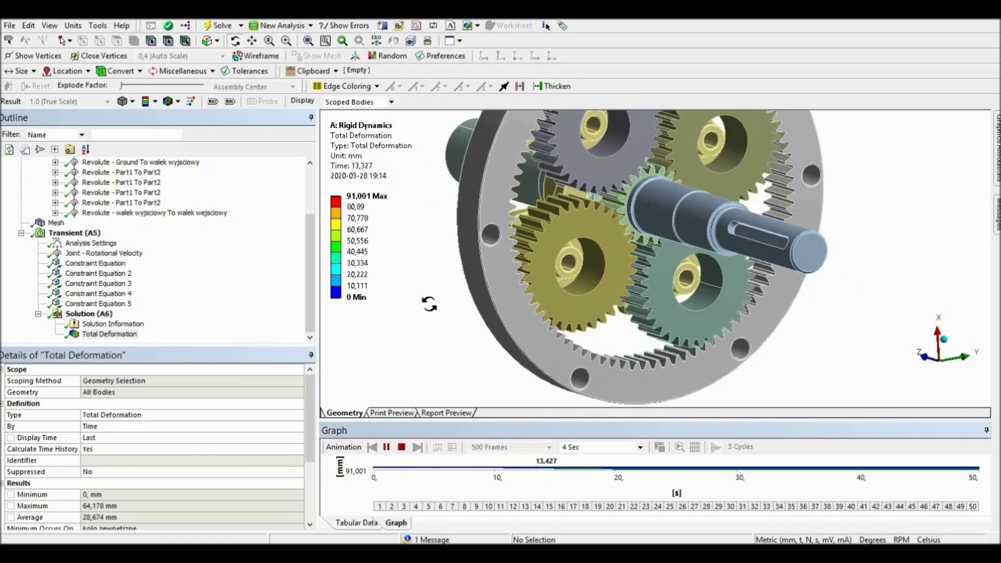
middle_drag(428, 302, 422, 311)
scroll(423, 311, down, 3)
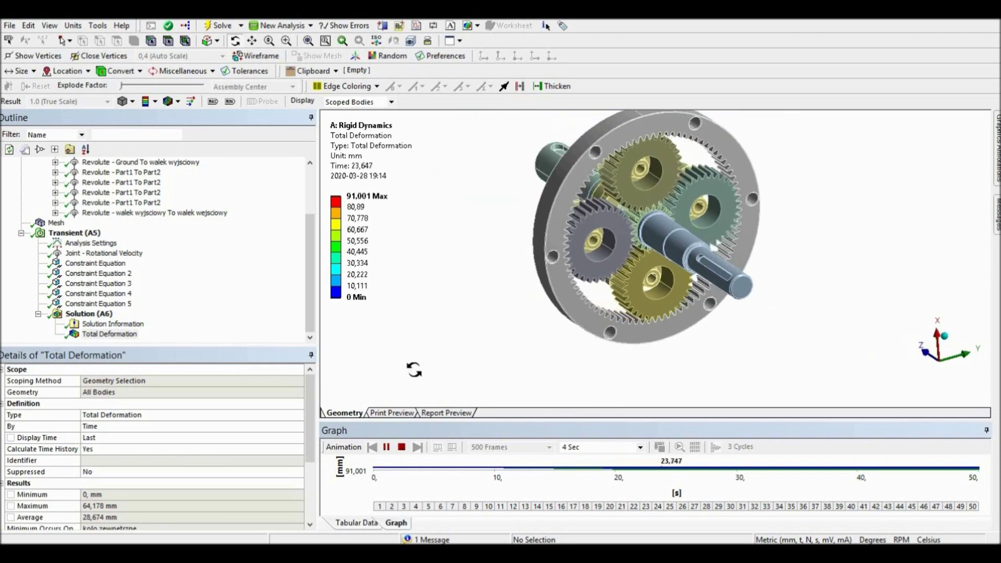
click(403, 446)
drag(469, 306, 501, 185)
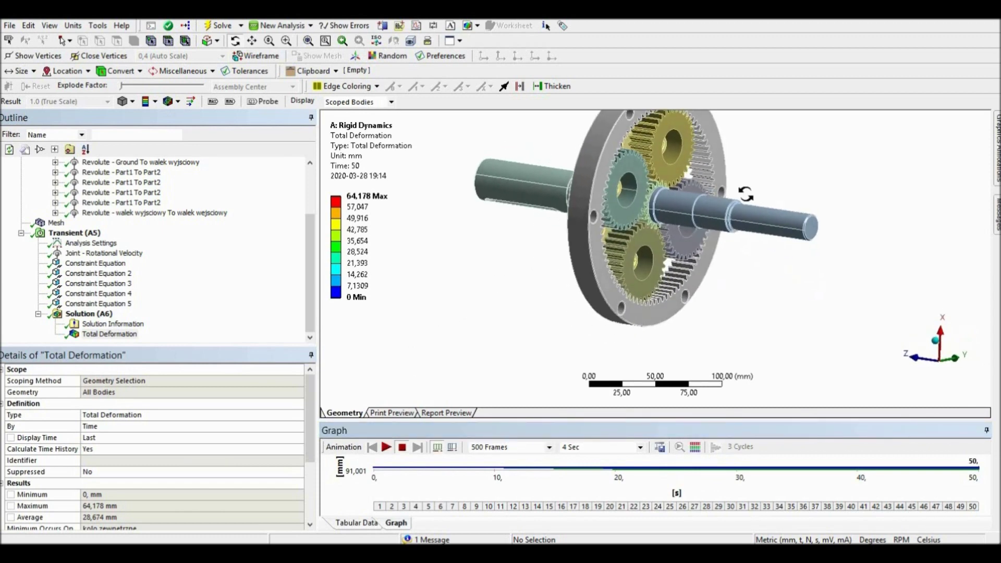
click(181, 308)
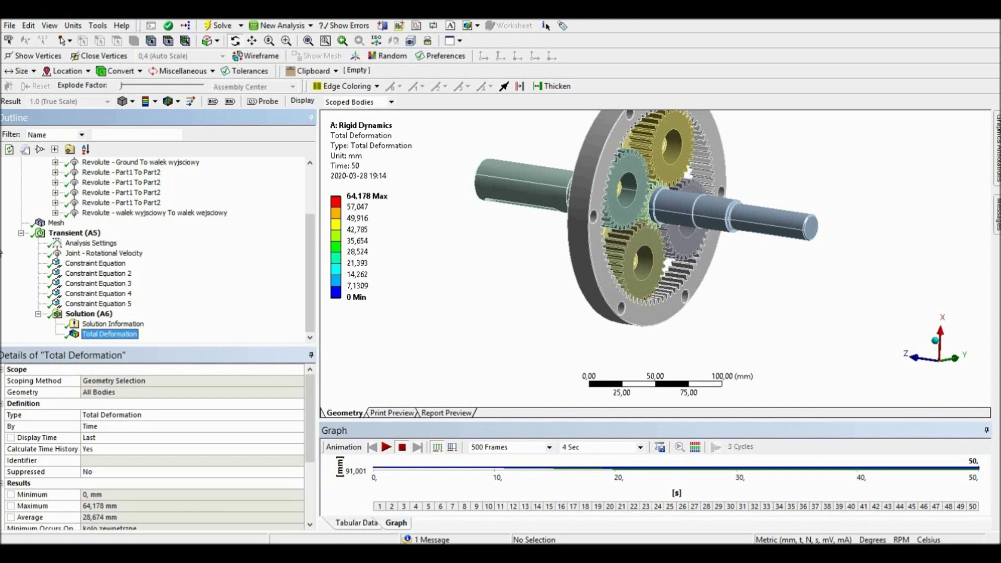
Insert an Angular Velocity probe in the solution and scope it to the green shaft behind the ring gear
right_click(92, 314)
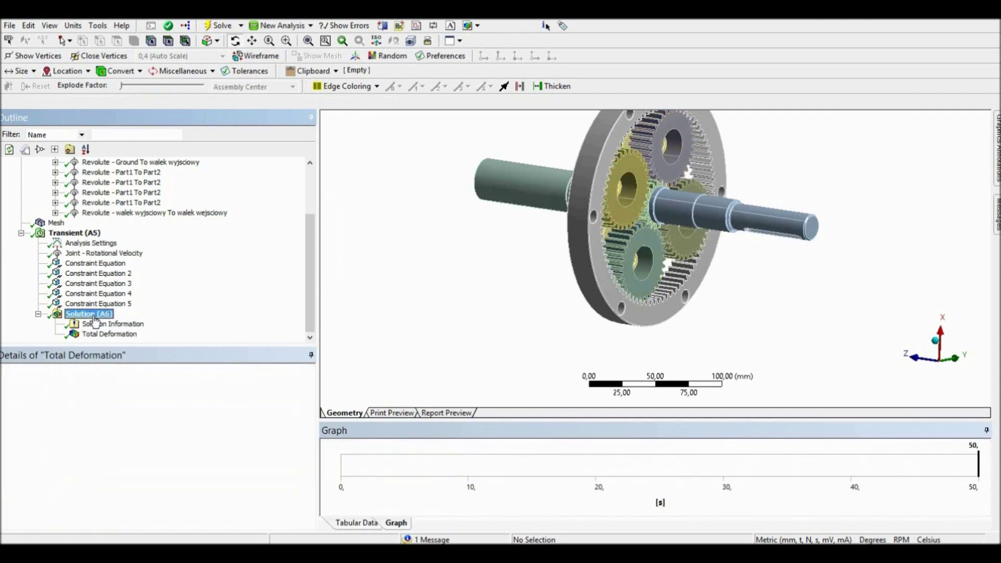
mouse_move(130, 330)
mouse_move(292, 353)
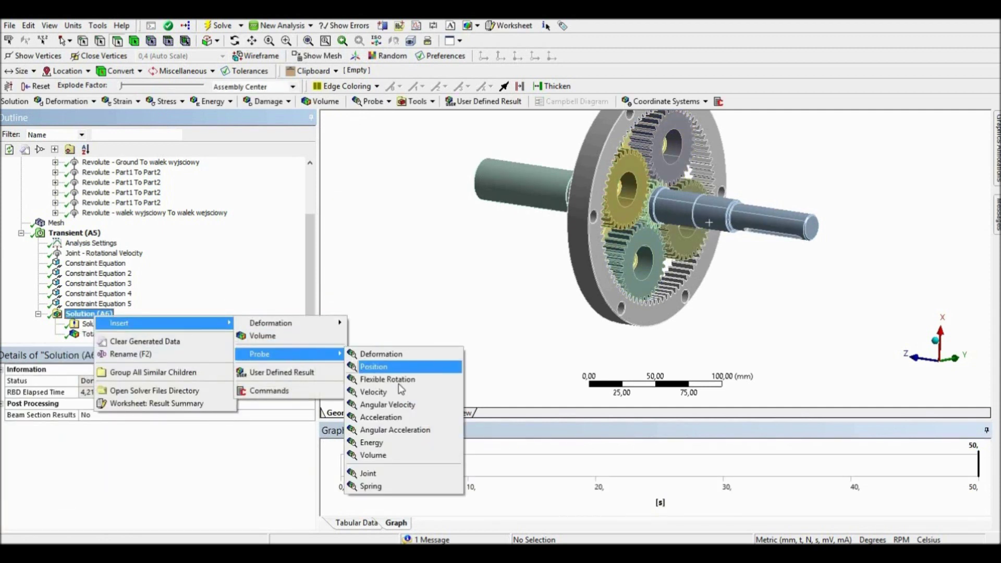
click(403, 411)
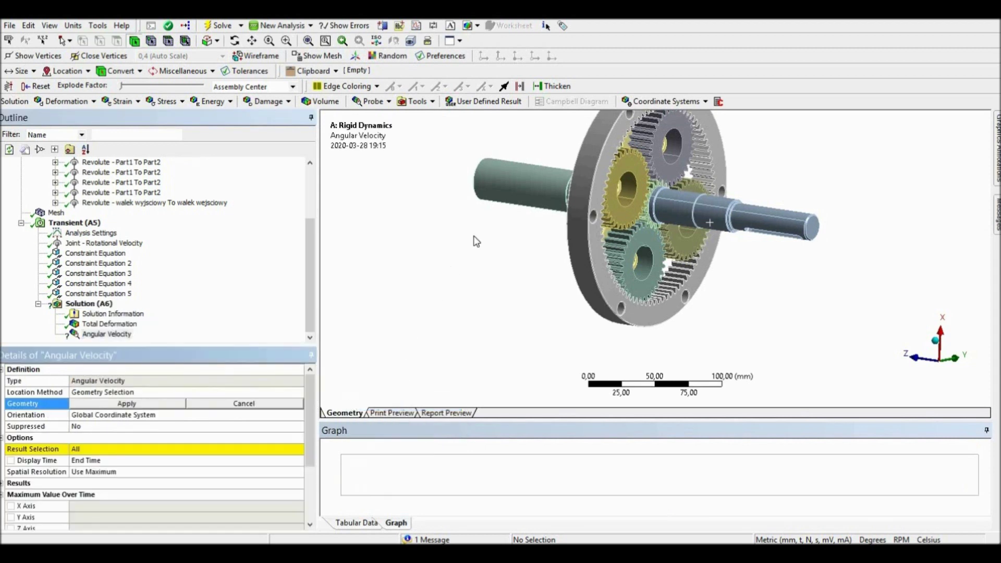
click(546, 196)
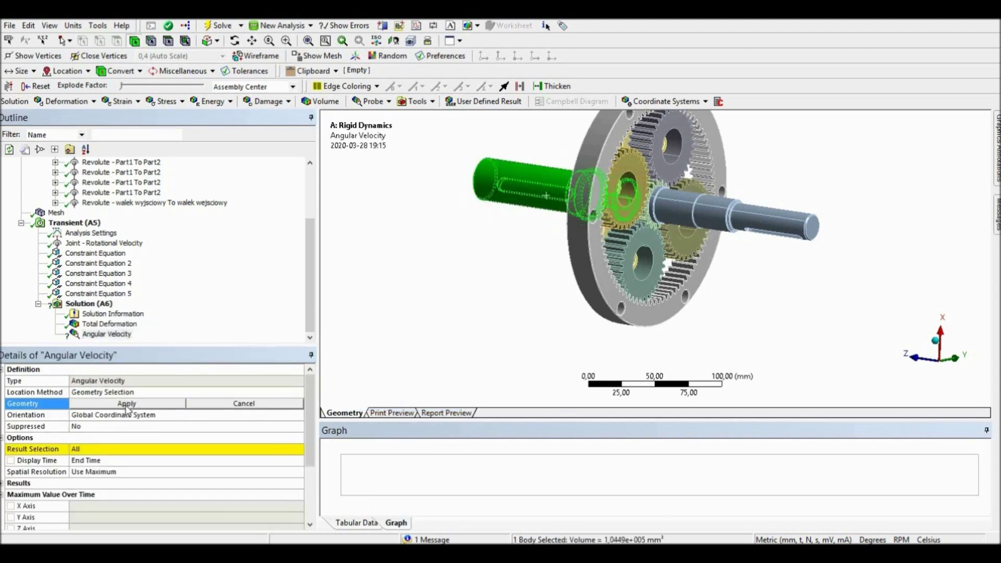
click(126, 404)
Insert a second Angular Velocity probe scoped to the stepped blue-grey shaft in front of the ring gear, and evaluate all results
click(88, 306)
right_click(88, 306)
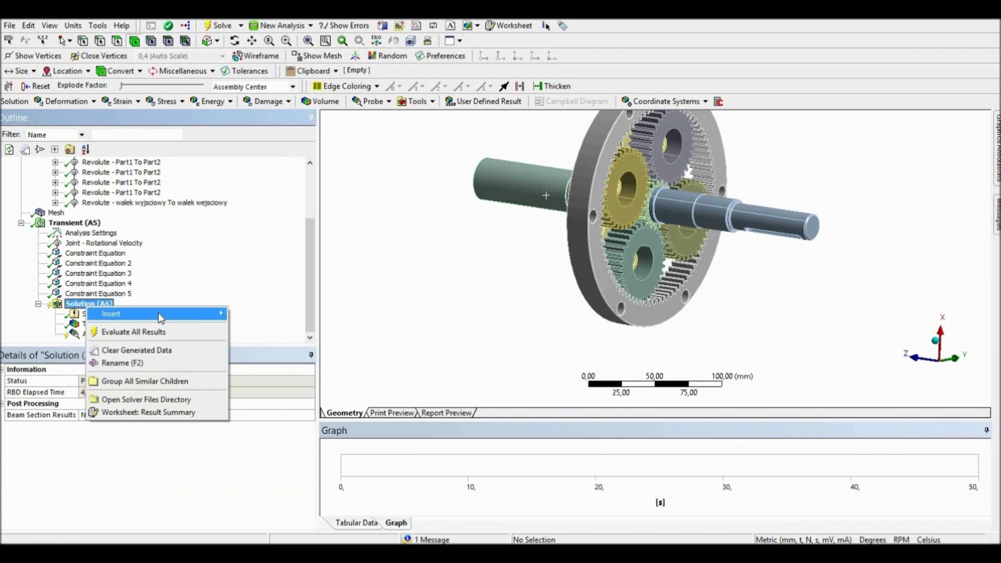
mouse_move(157, 313)
mouse_move(370, 350)
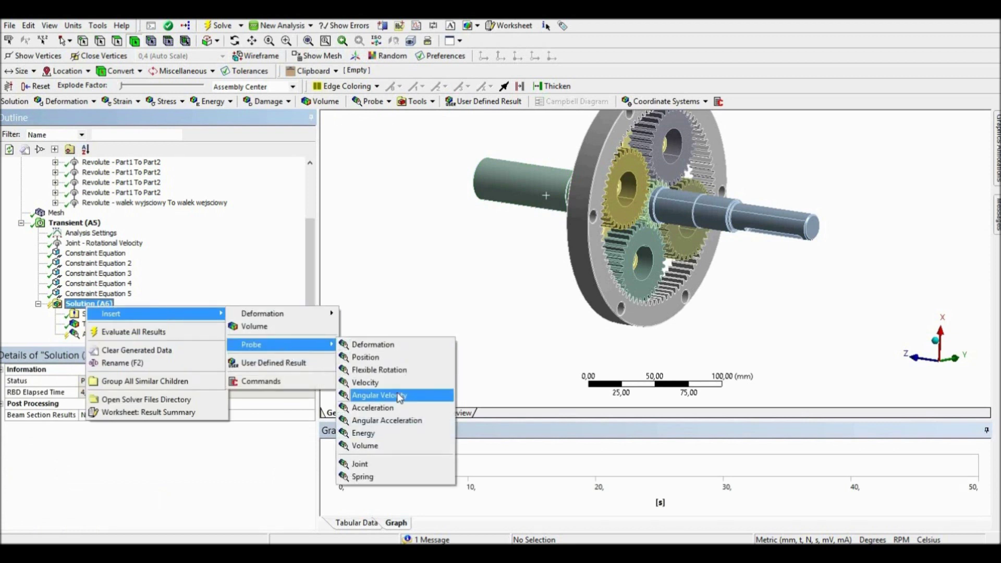
click(396, 394)
click(752, 223)
click(138, 407)
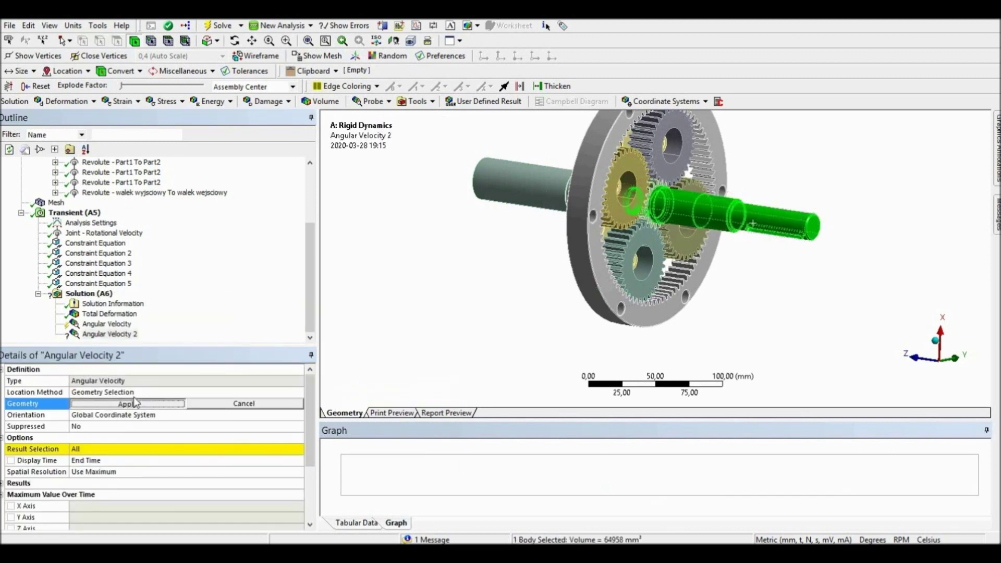
right_click(106, 335)
click(174, 362)
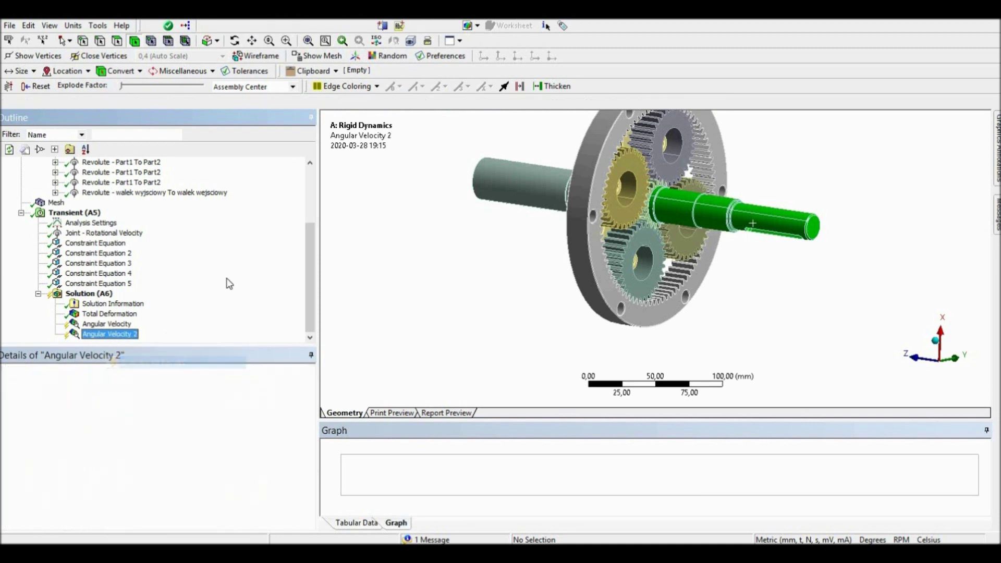
Enlarge the graph area and compare the angular velocity curves over time from the probes on both shafts
click(113, 325)
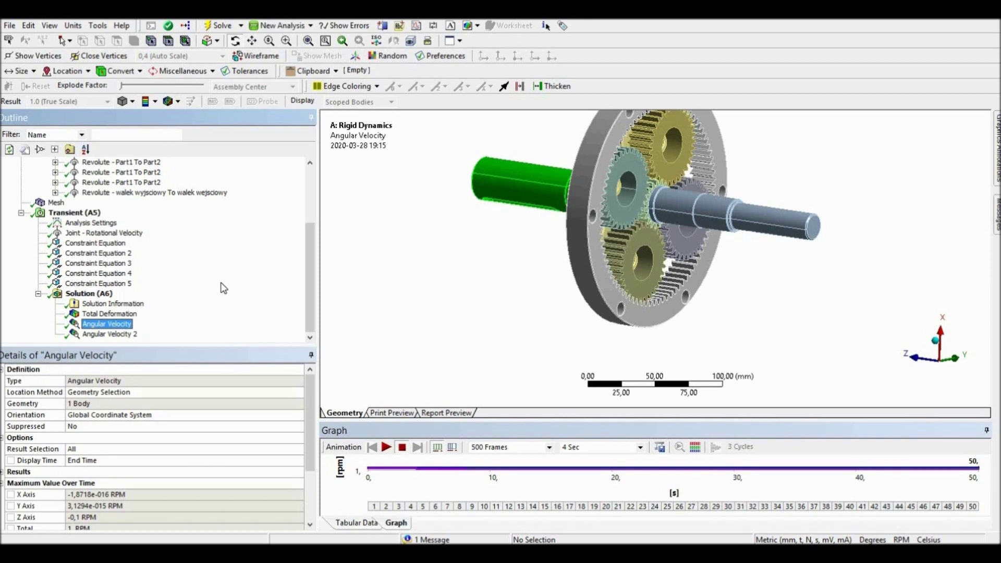
drag(615, 422, 615, 345)
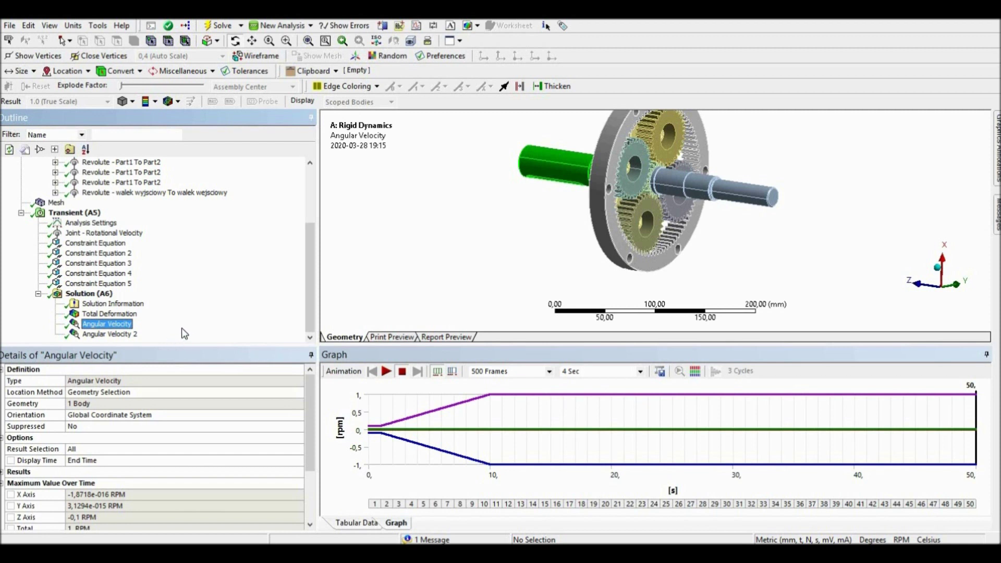
click(114, 334)
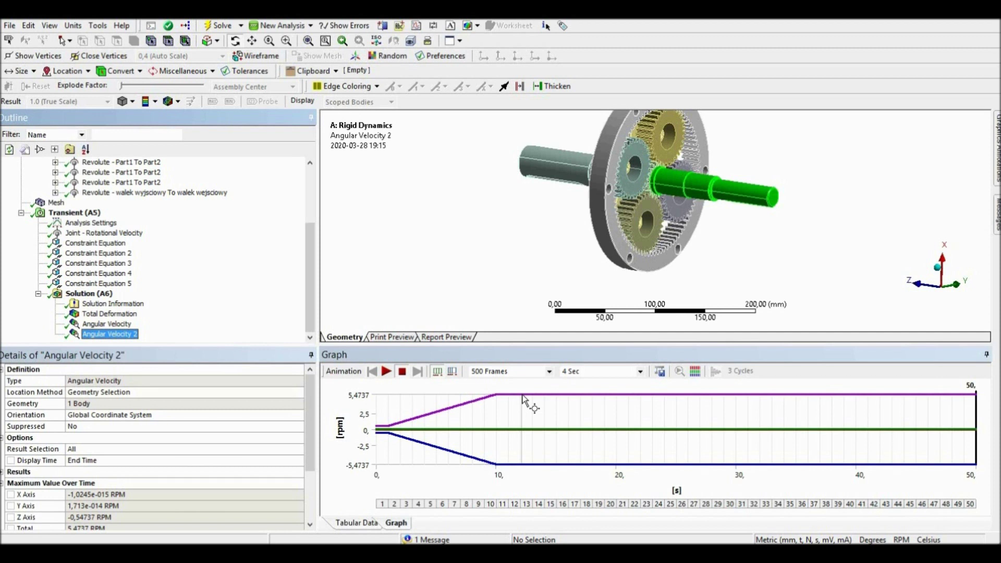
middle_drag(489, 258, 464, 243)
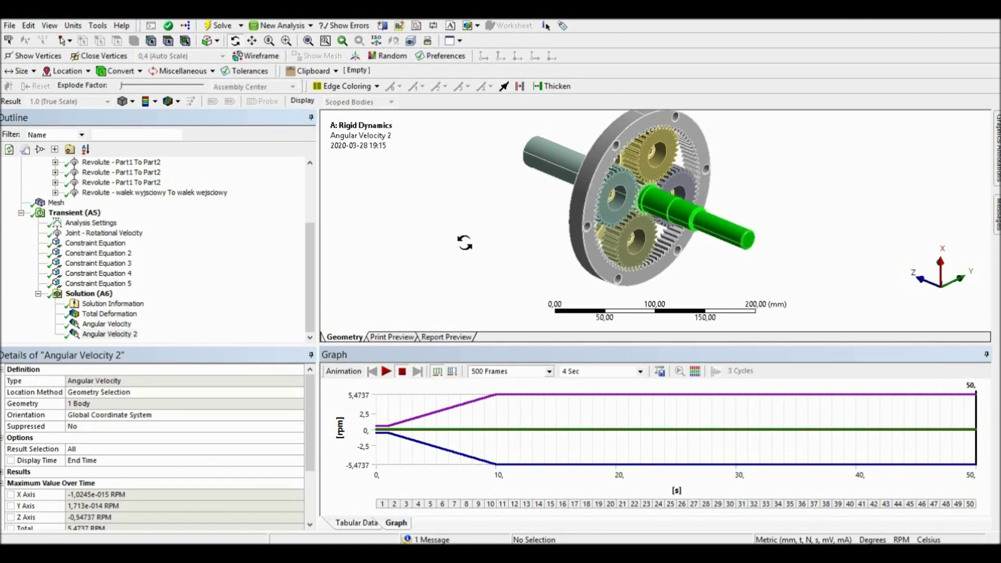